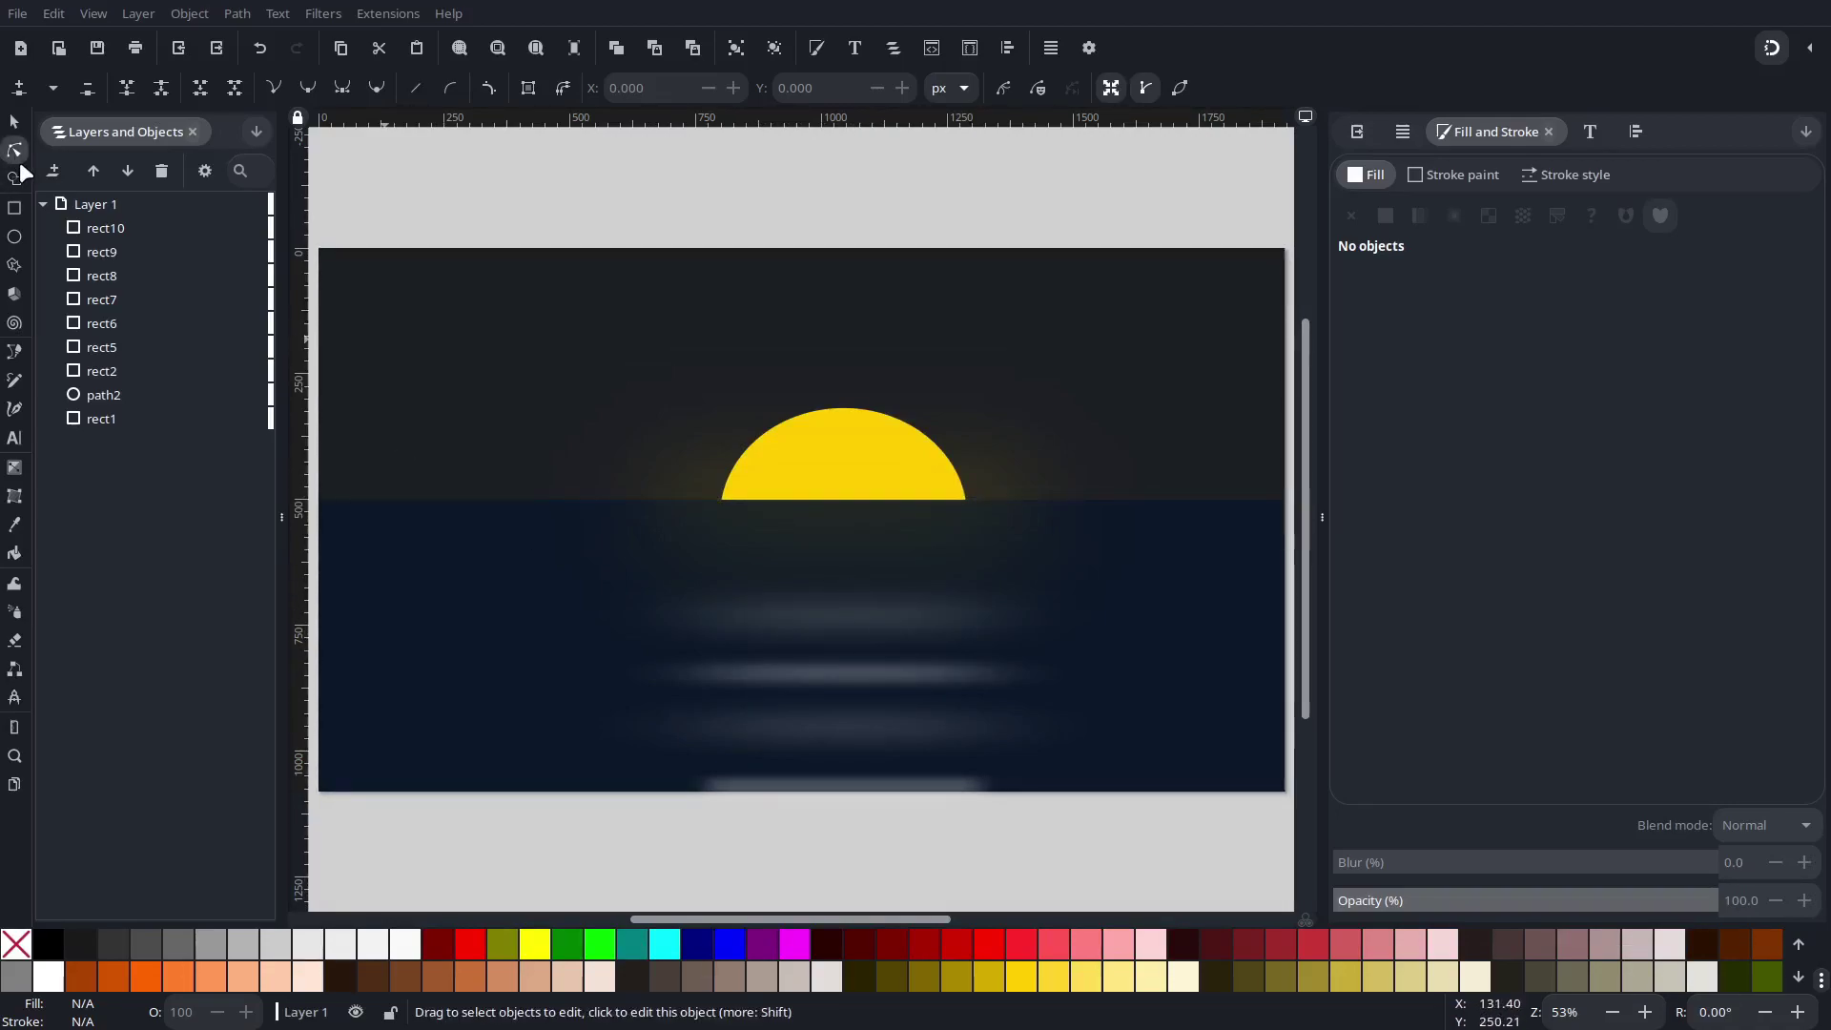
Stretch the upper reflection streak's blur toward the horizon, narrow it sideways and trim its height.
{"action": "left_click", "coordinate": [823, 616]}
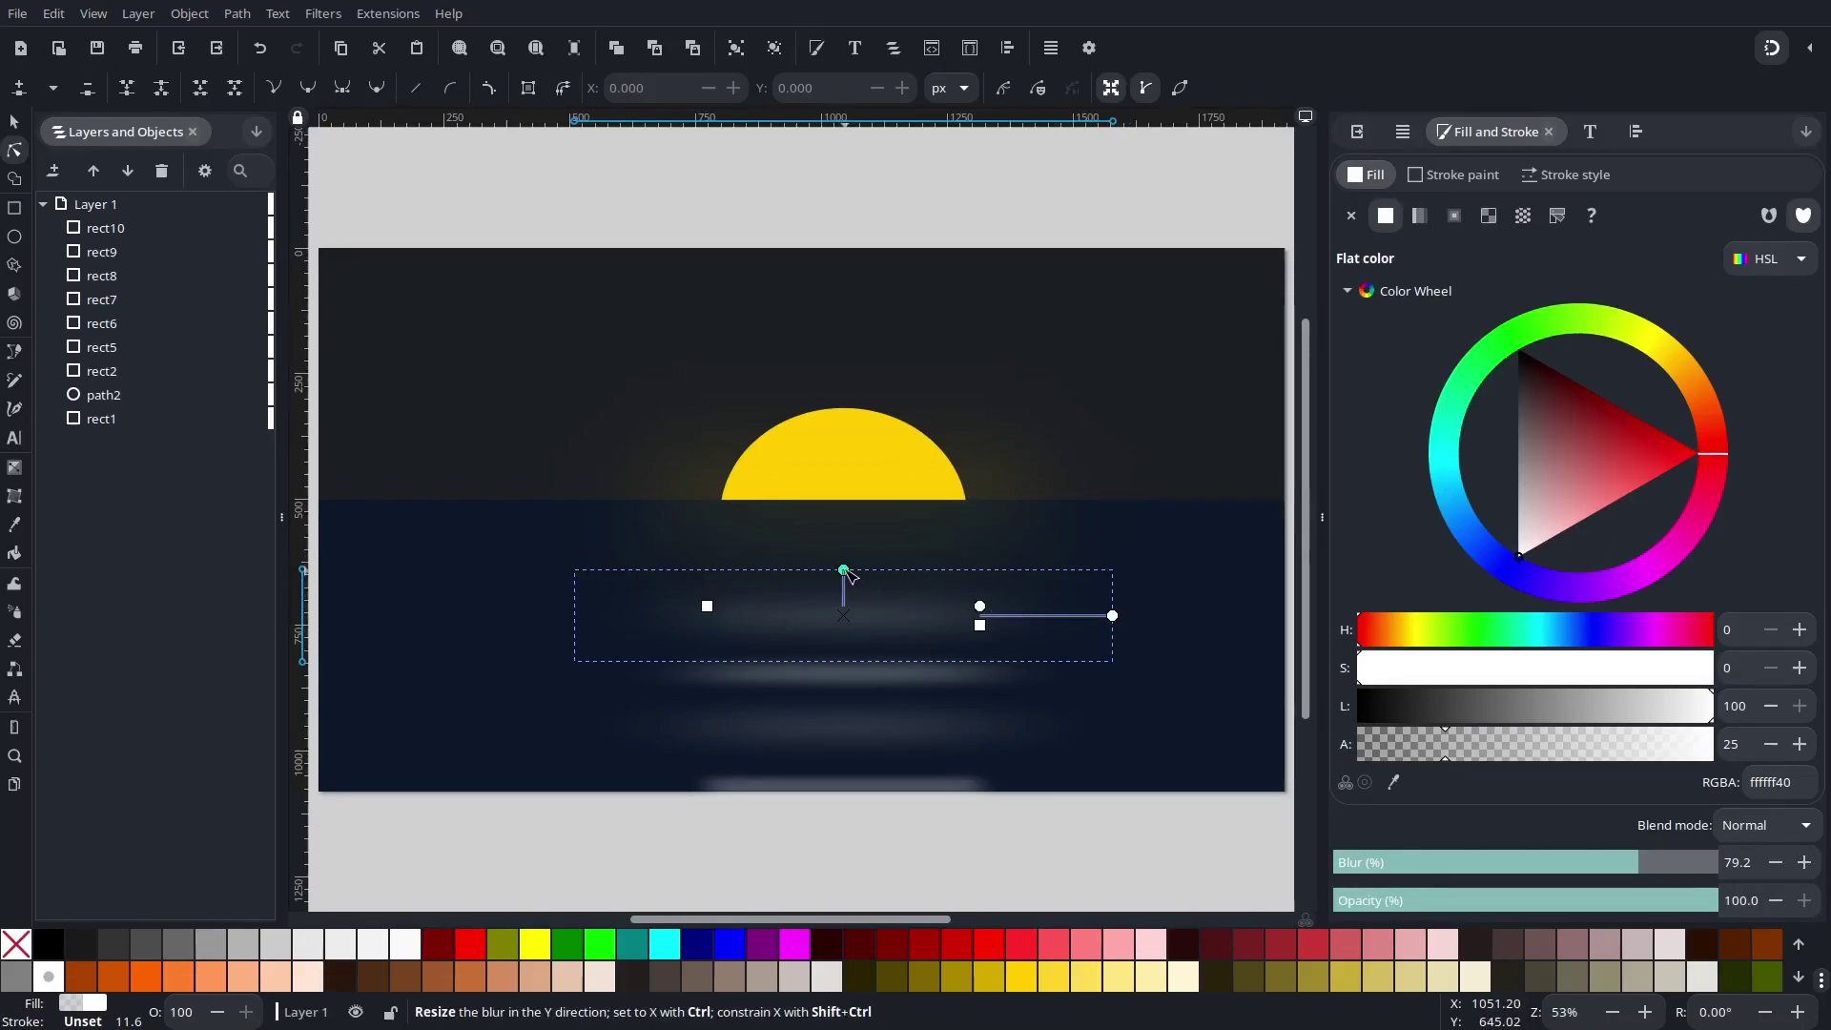
{"action": "mouse_move", "coordinate": [845, 571]}
{"action": "left_mouse_down"}
{"action": "mouse_move", "coordinate": [862, 505]}
{"action": "mouse_move", "coordinate": [863, 607]}
{"action": "mouse_move", "coordinate": [864, 583]}
{"action": "left_mouse_up"}
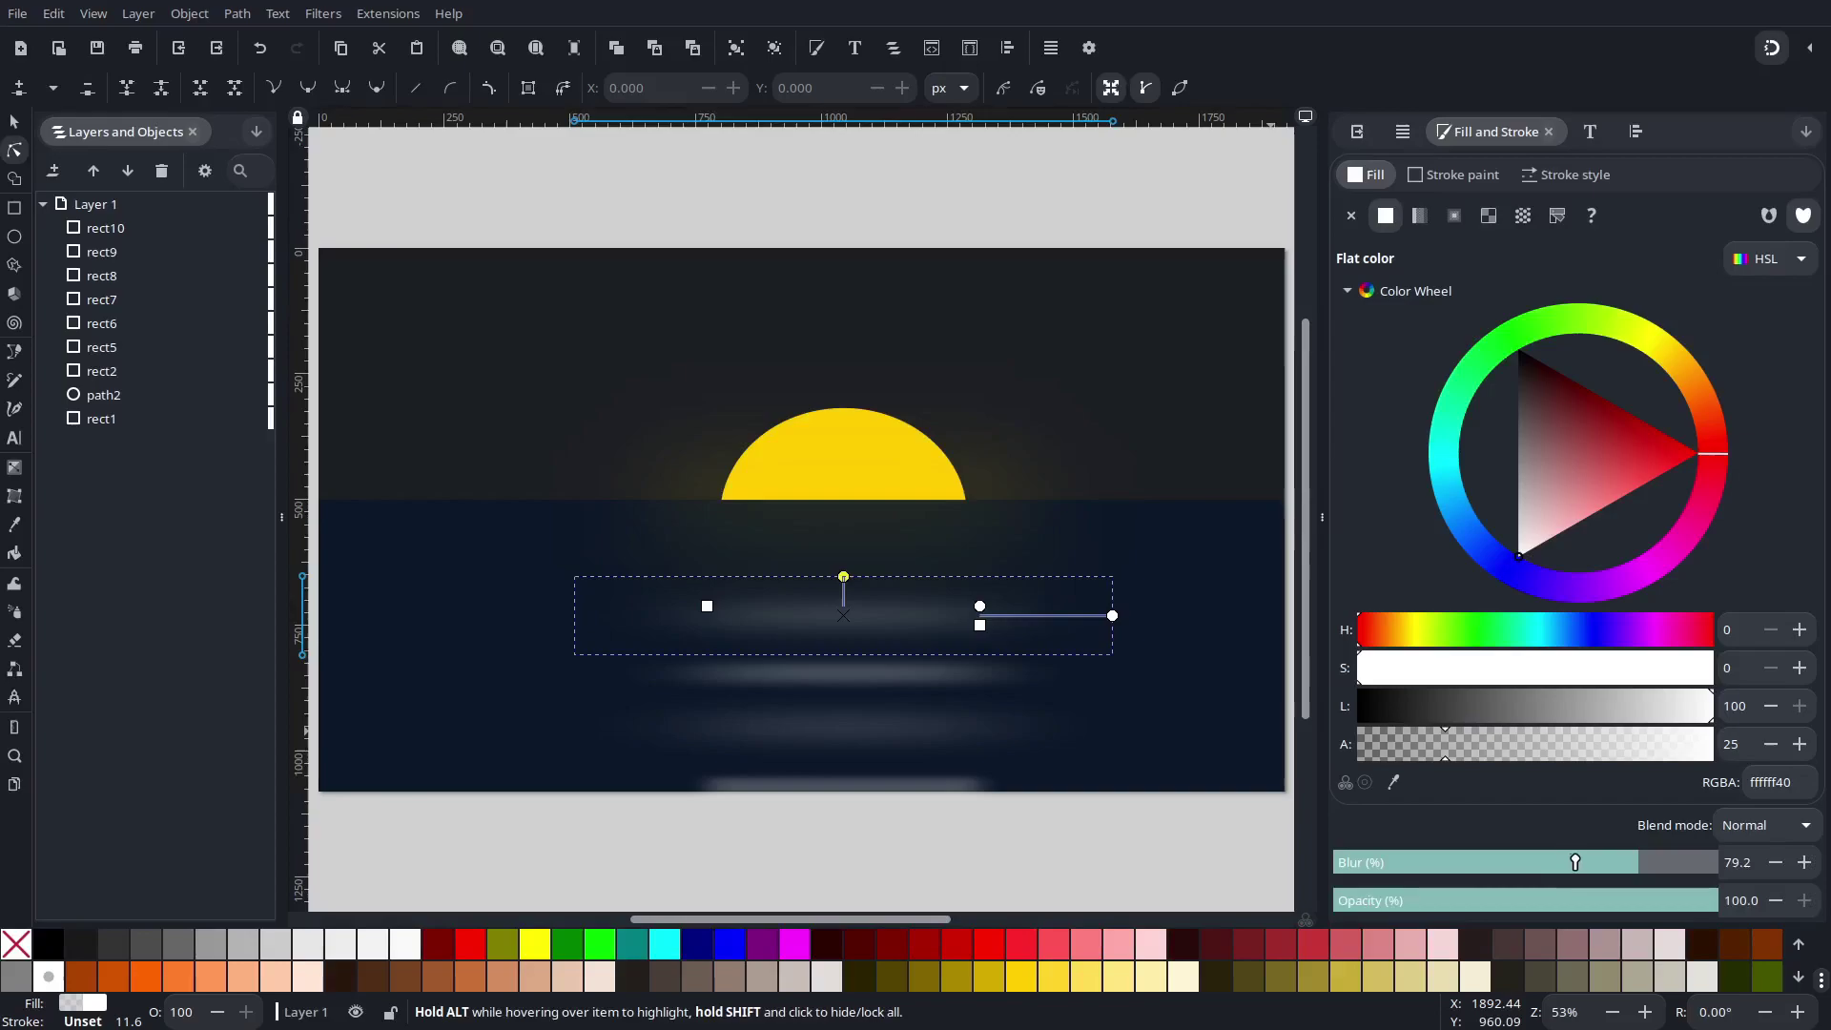
{"action": "mouse_move", "coordinate": [1103, 630]}
{"action": "left_mouse_down"}
{"action": "mouse_move", "coordinate": [961, 622]}
{"action": "mouse_move", "coordinate": [1089, 616]}
{"action": "mouse_move", "coordinate": [1146, 646]}
{"action": "left_mouse_up"}
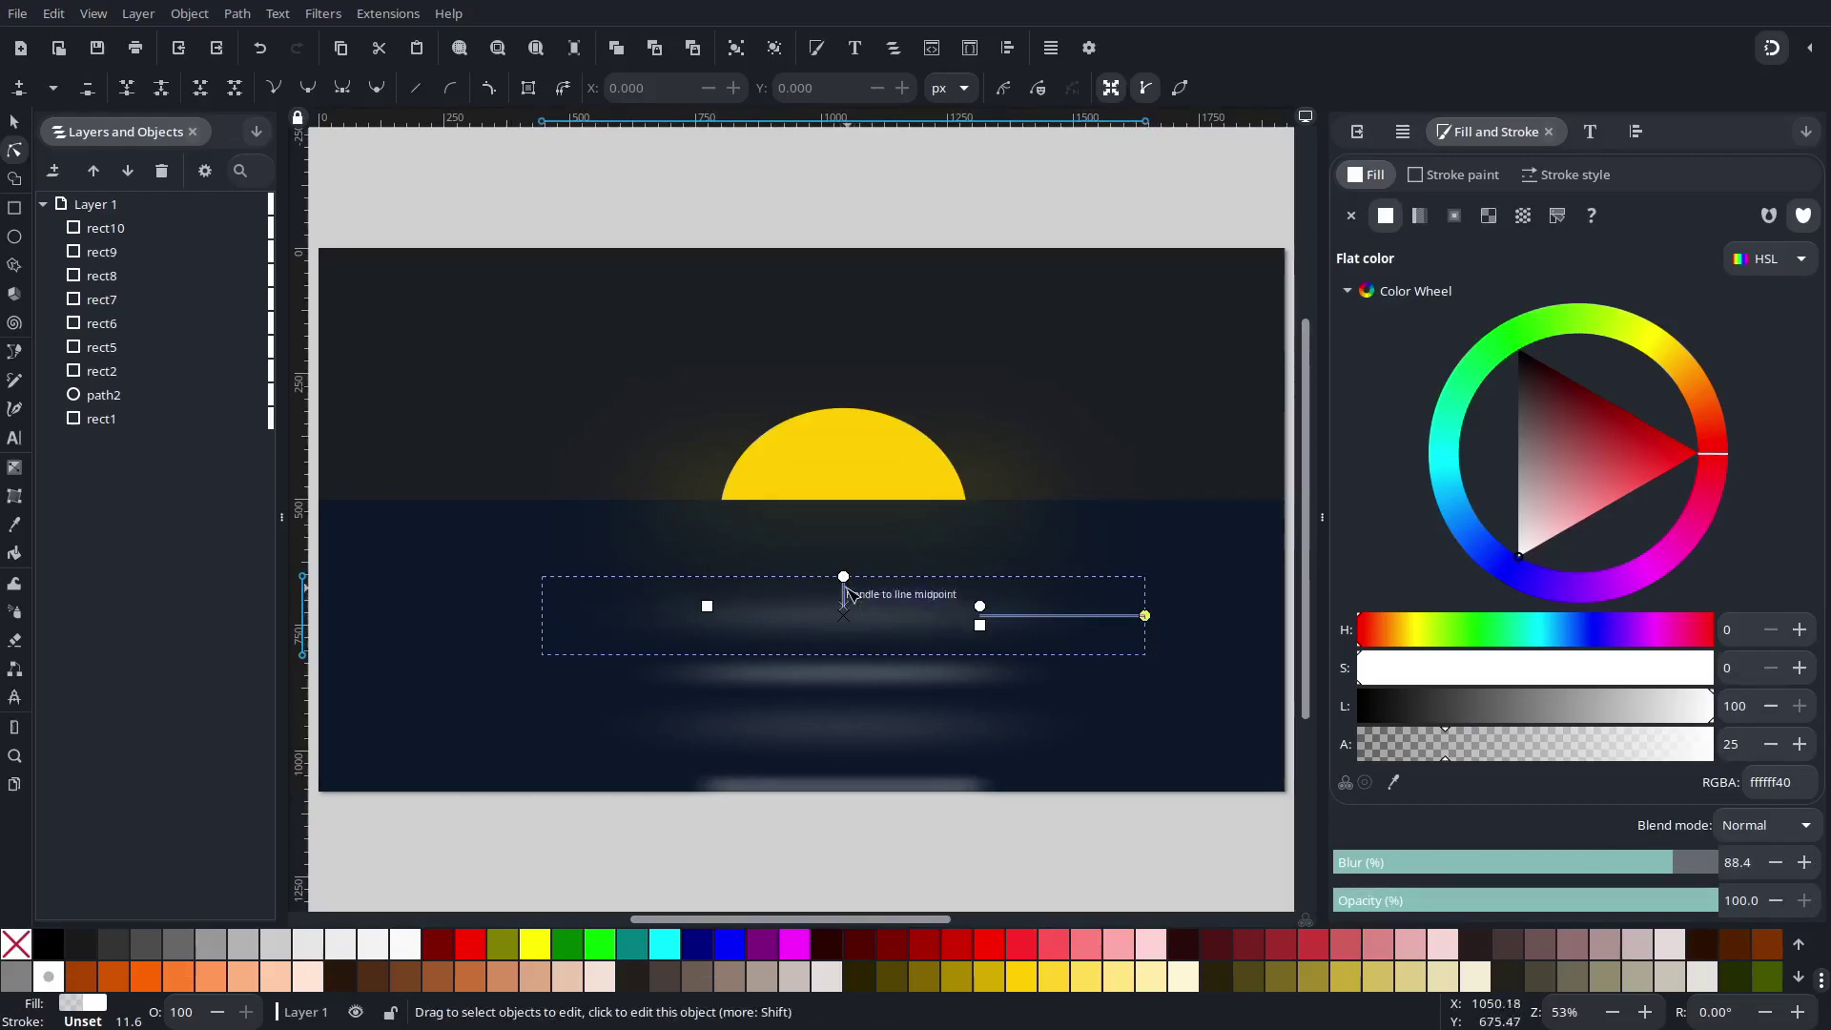
{"action": "left_click_drag", "start_coordinate": [842, 577], "coordinate": [847, 580]}
{"action": "left_click", "coordinate": [889, 684]}
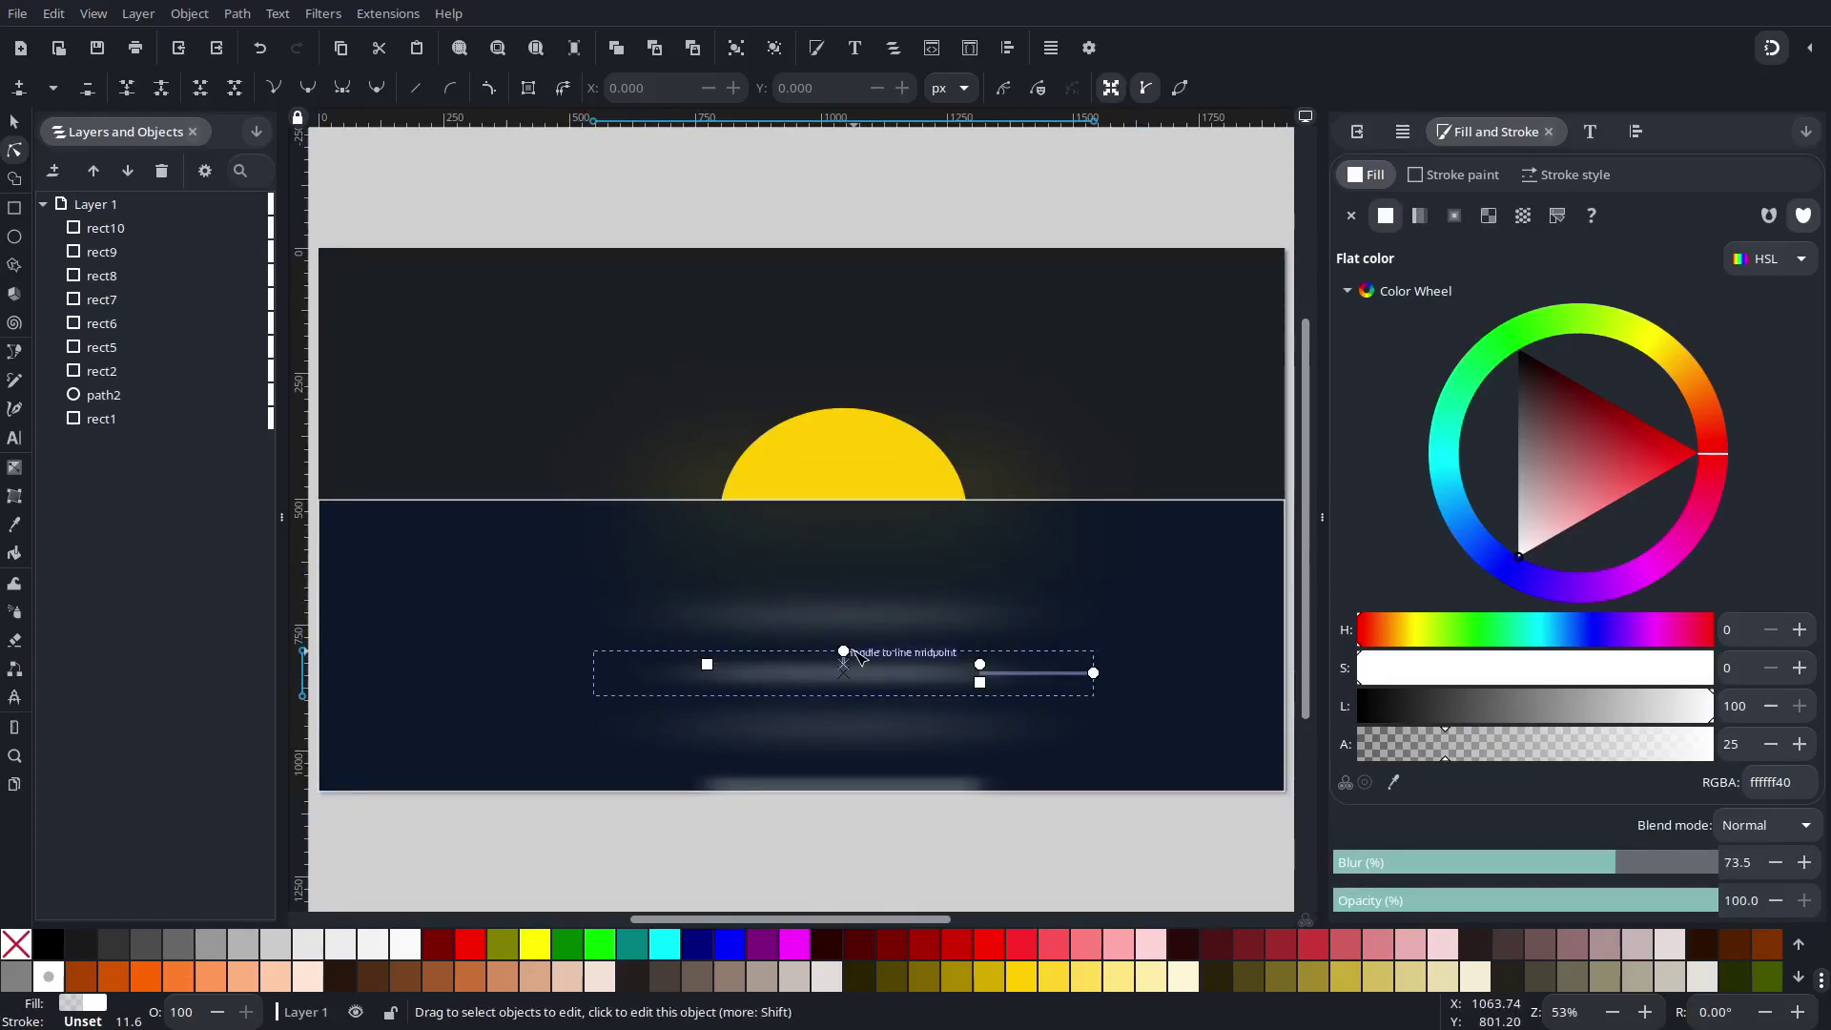
Make the next streak's blur taller and narrower, then widen the blur of the streak below.
{"action": "left_click_drag", "start_coordinate": [844, 651], "coordinate": [864, 640]}
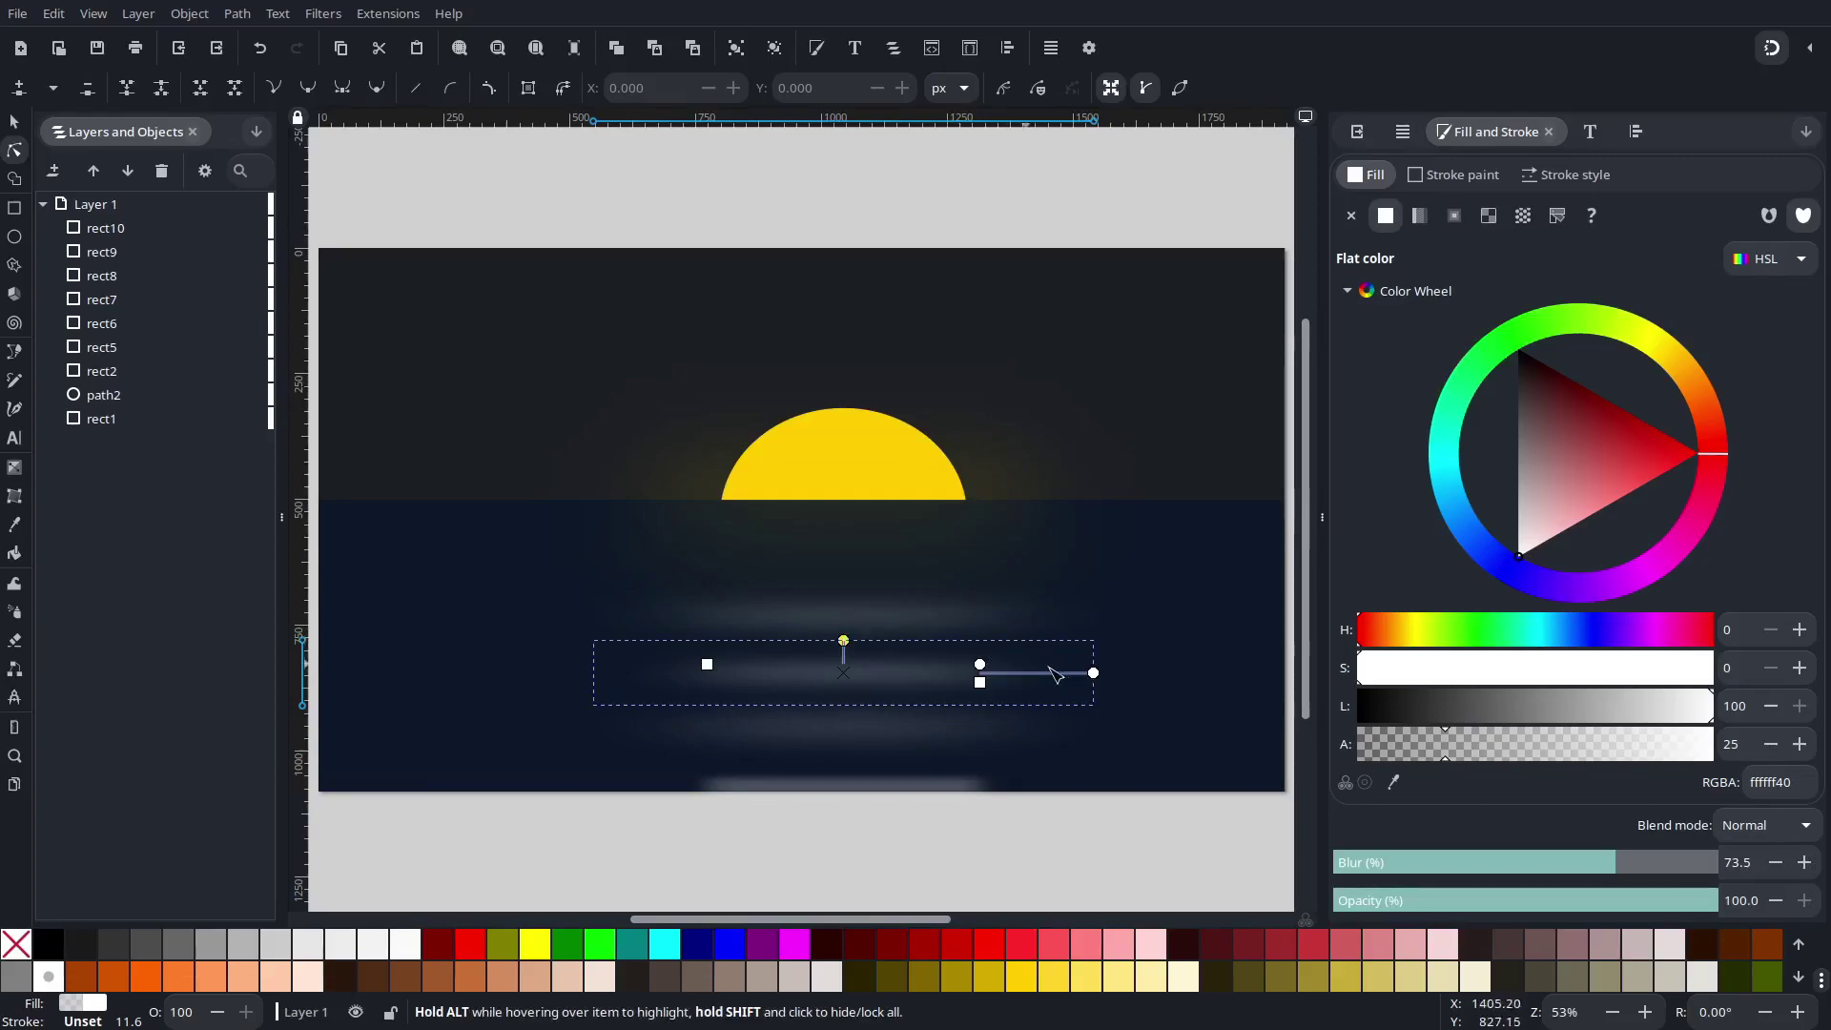
{"action": "left_click_drag", "start_coordinate": [1093, 672], "coordinate": [1053, 675]}
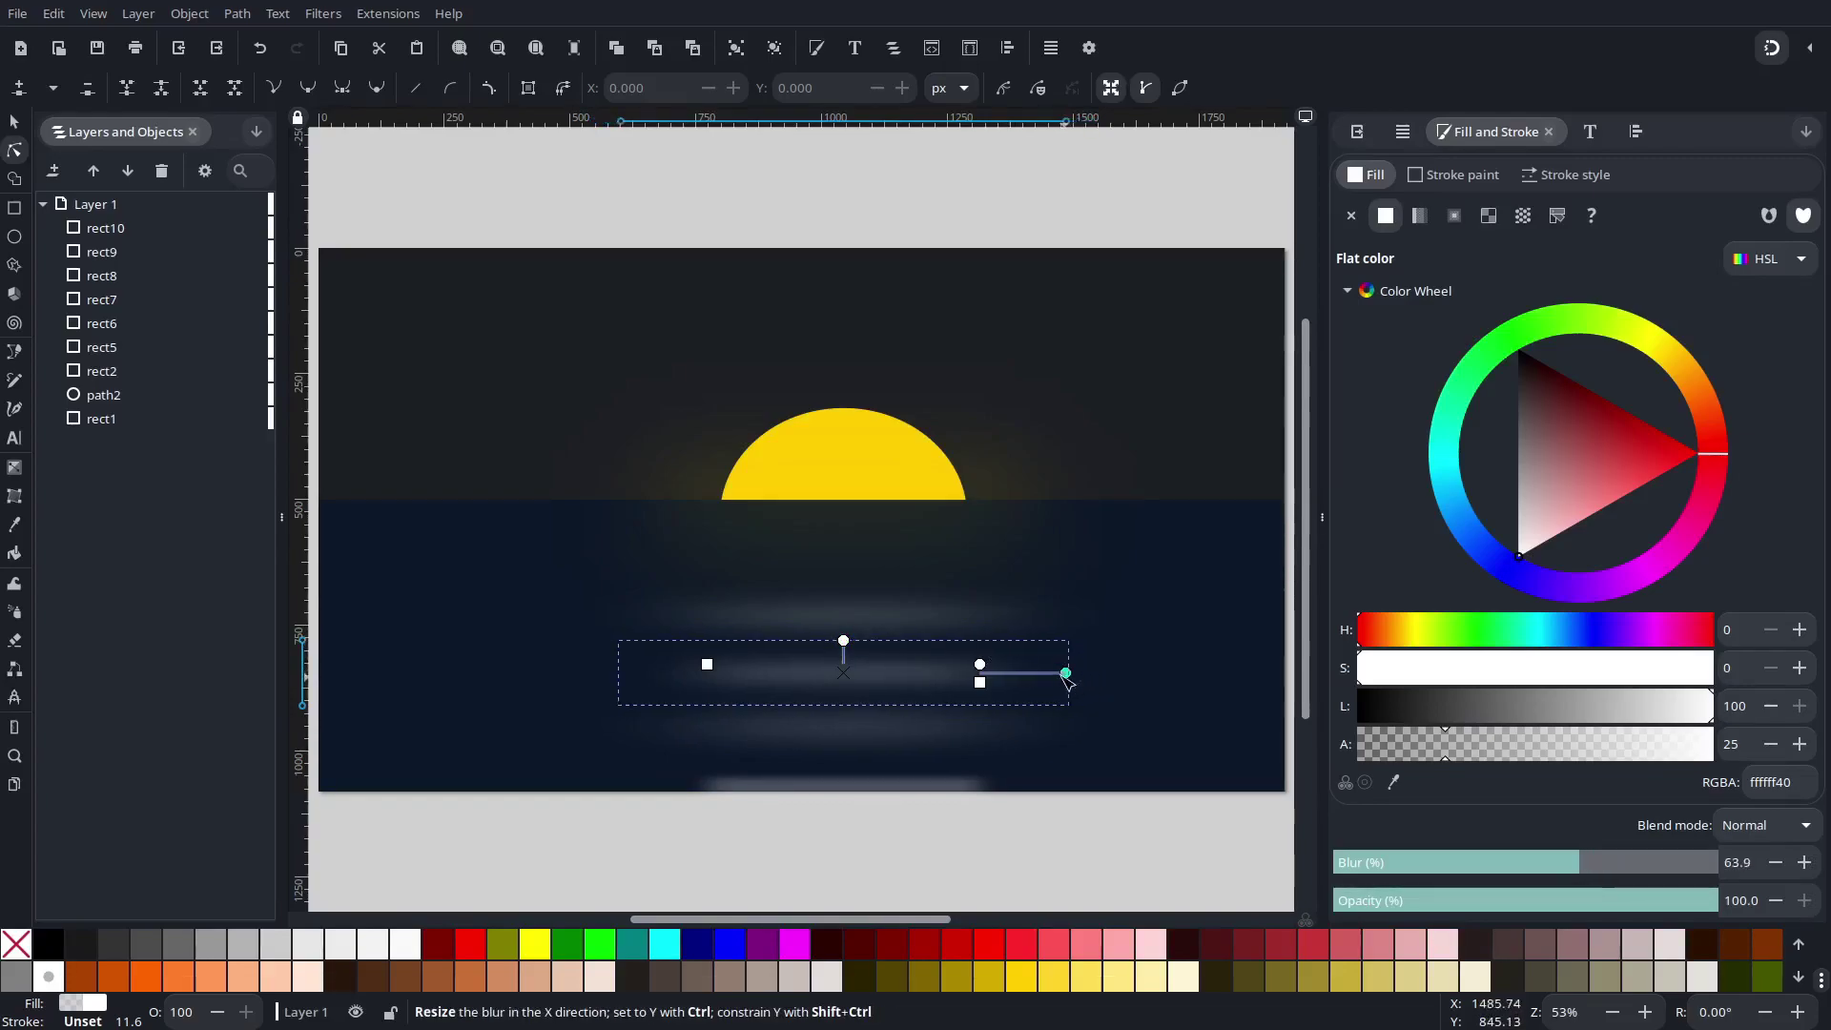
{"action": "left_click", "coordinate": [925, 740]}
{"action": "left_click", "coordinate": [977, 728]}
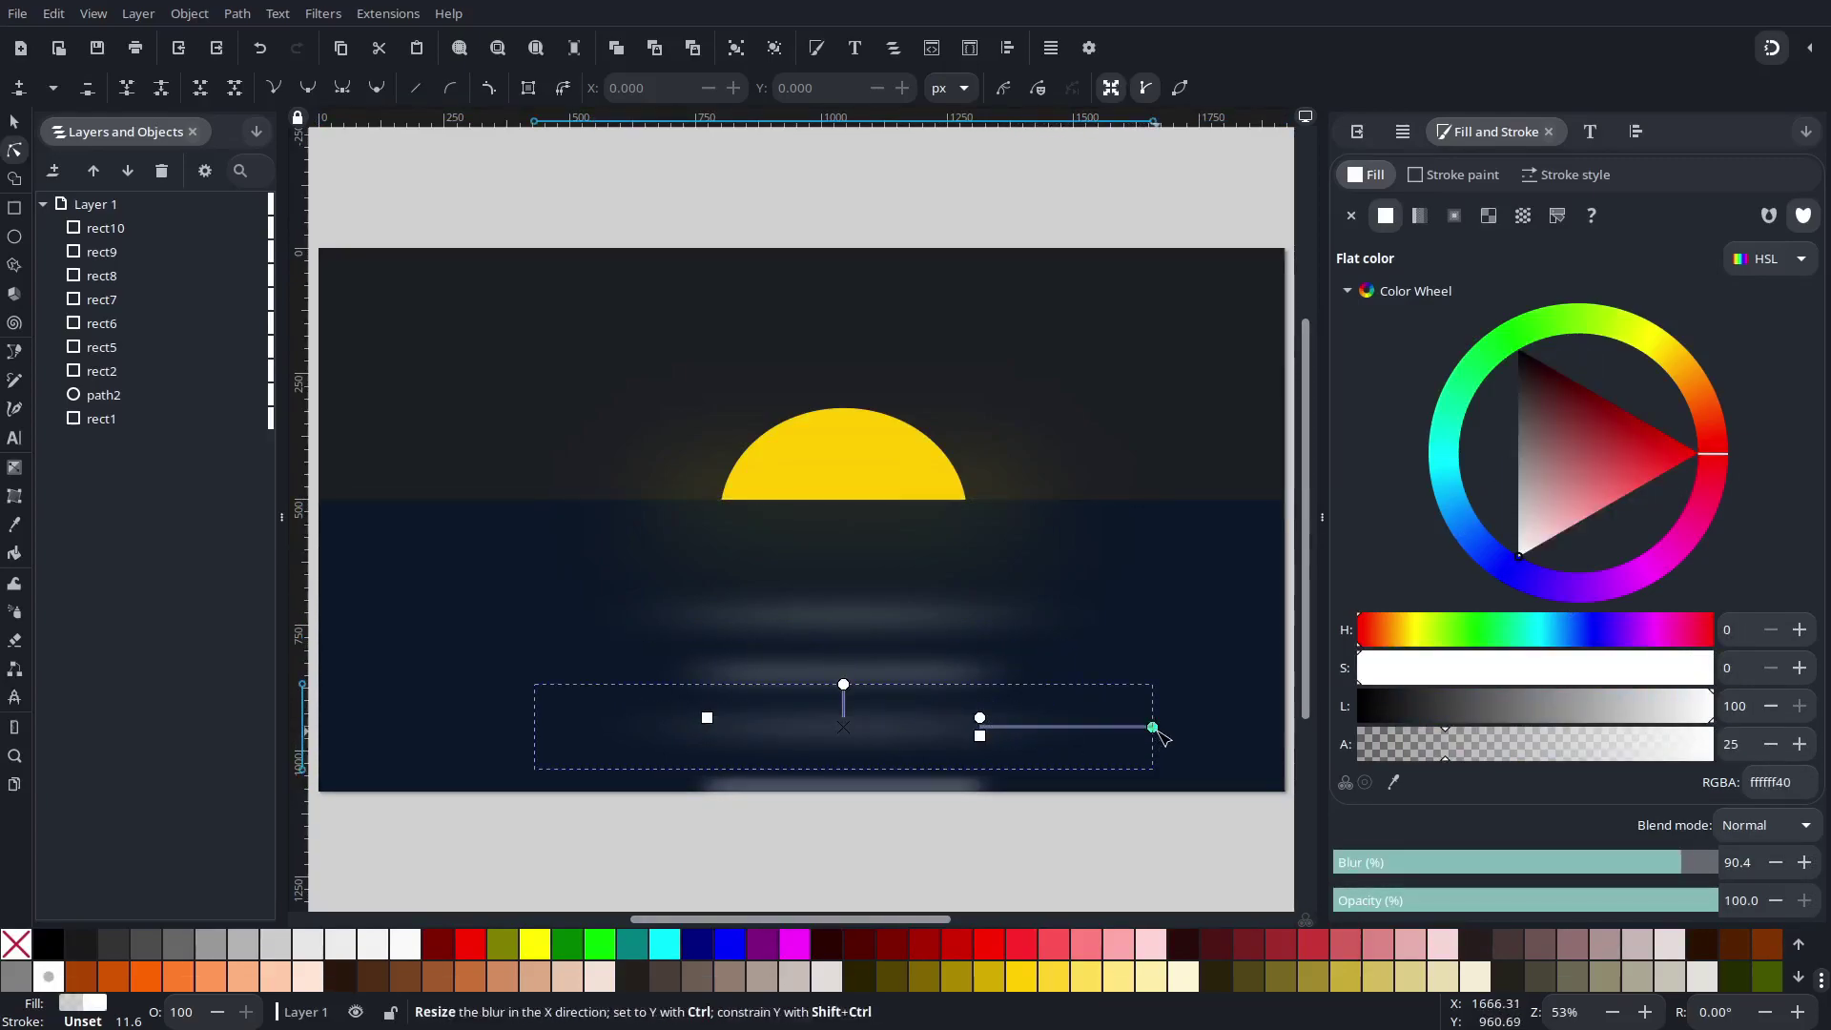
{"action": "left_click_drag", "start_coordinate": [1151, 728], "coordinate": [1210, 728]}
Widen and heighten the blur on the thin streak at the water's bottom edge.
{"action": "left_click", "coordinate": [941, 791]}
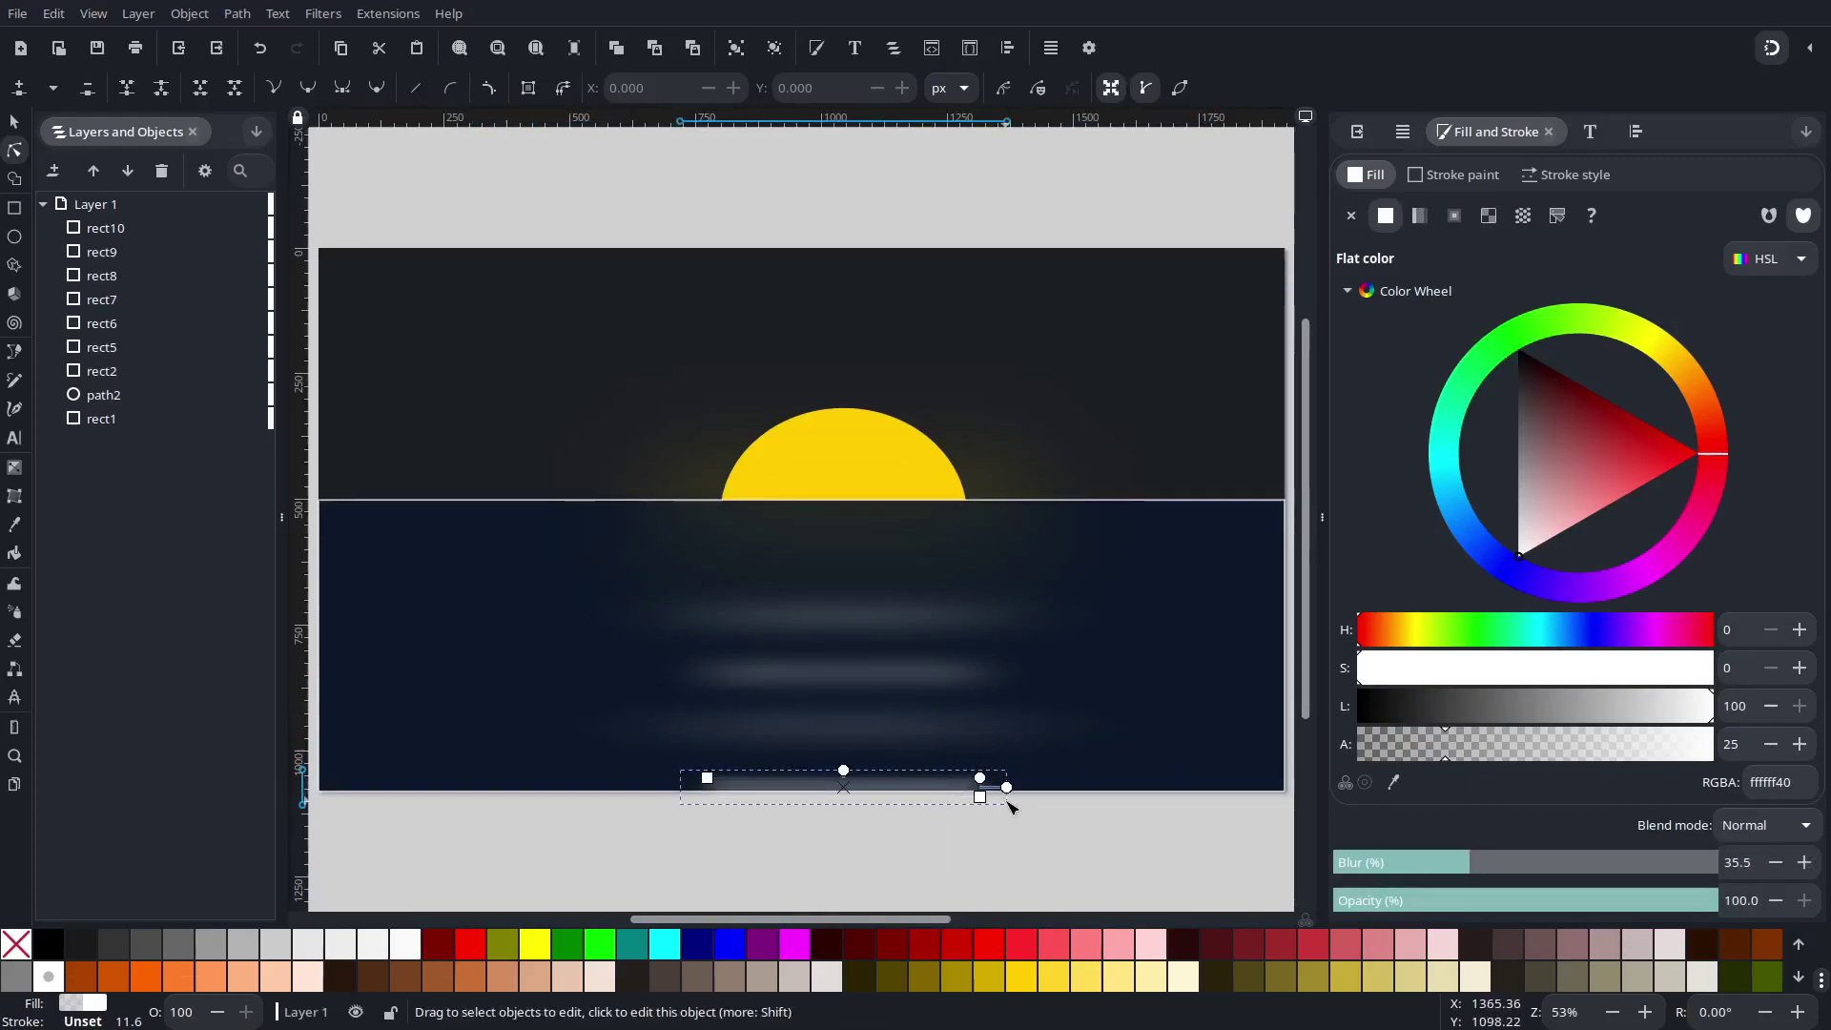
{"action": "left_click_drag", "start_coordinate": [1005, 789], "coordinate": [1152, 789]}
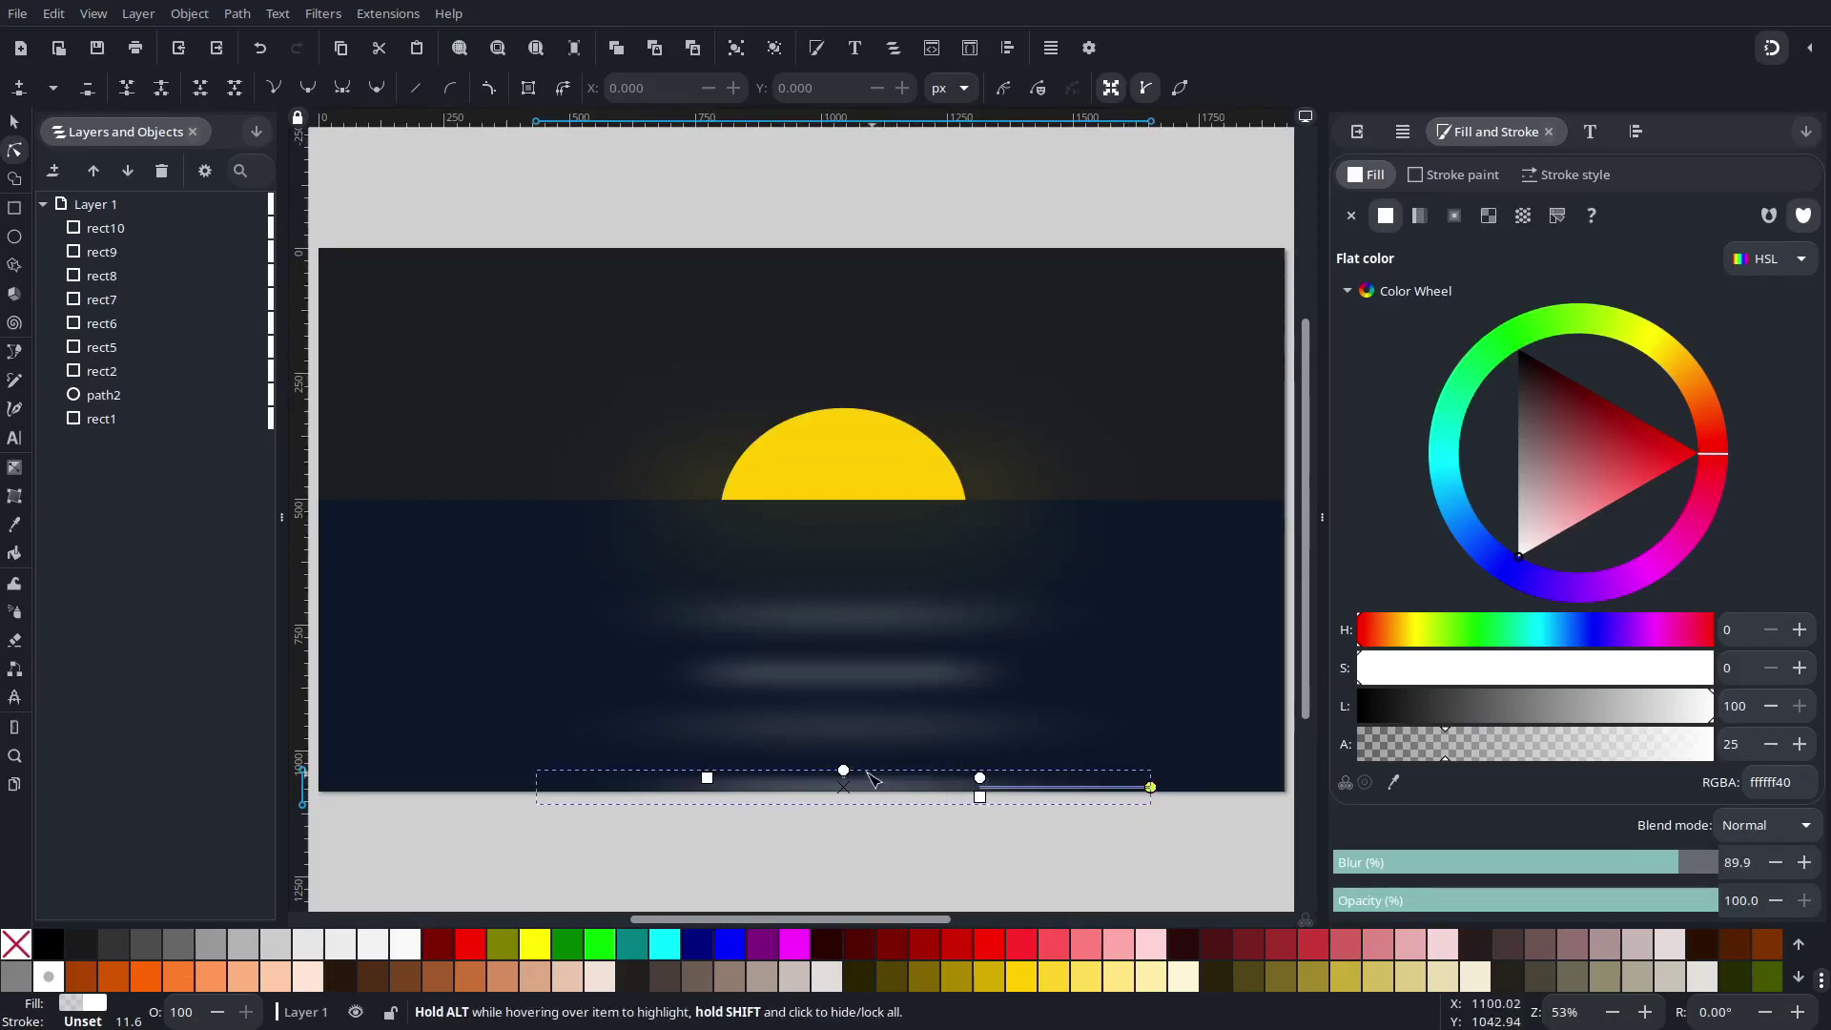
{"action": "left_click_drag", "start_coordinate": [866, 775], "coordinate": [873, 753]}
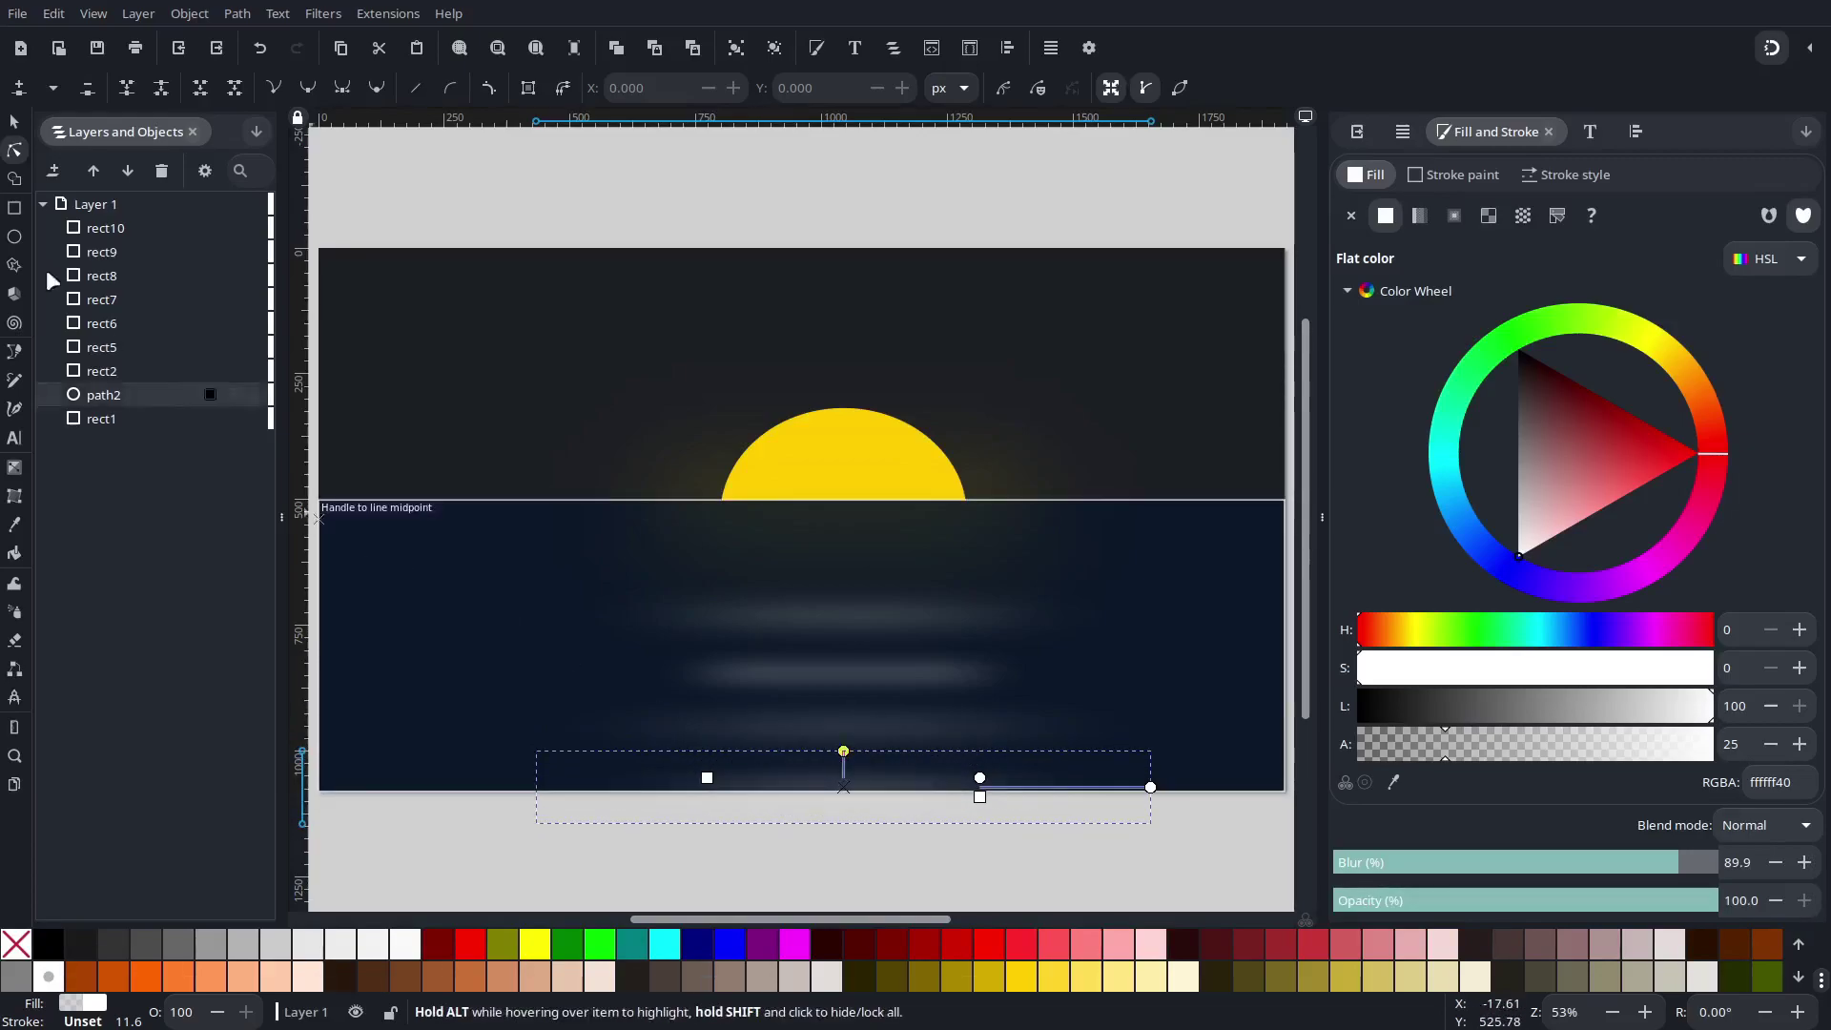
Rotate the bottom reflection streak by about -26° with the Selector.
{"action": "left_click", "coordinate": [15, 123]}
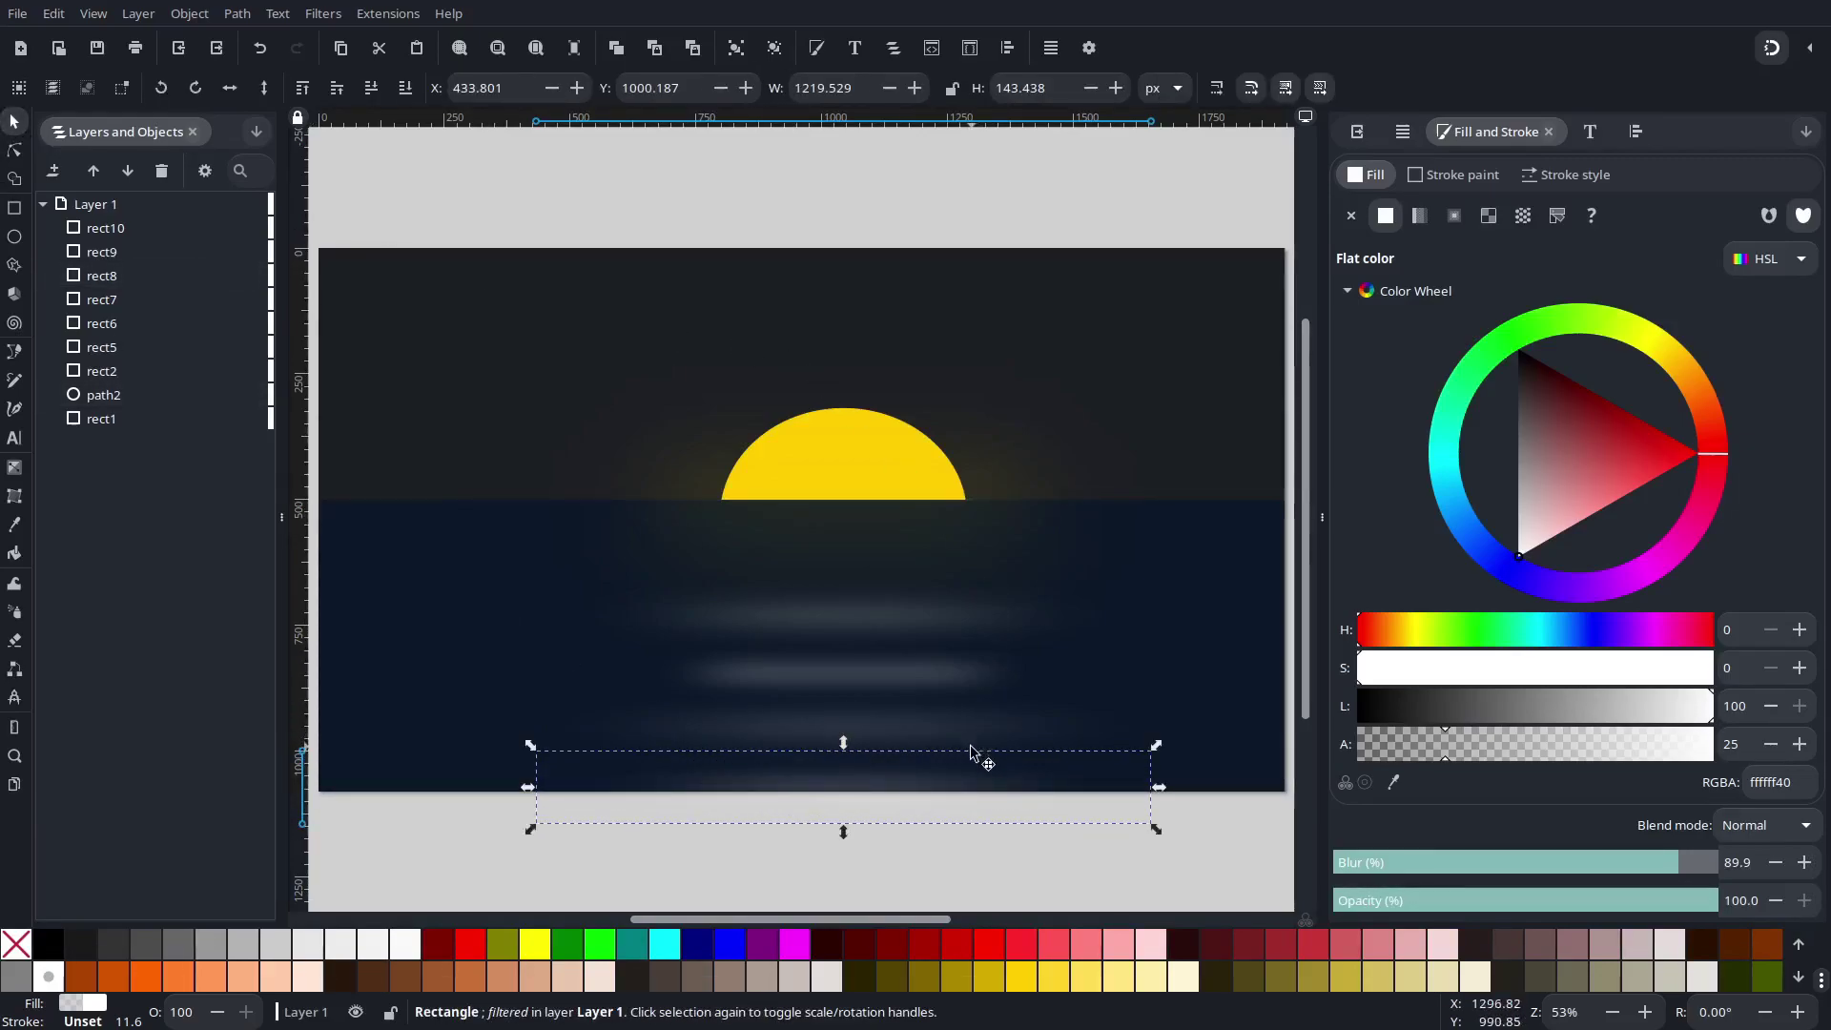
{"action": "left_click", "coordinate": [969, 779]}
{"action": "left_click_drag", "start_coordinate": [1157, 745], "coordinate": [1079, 647]}
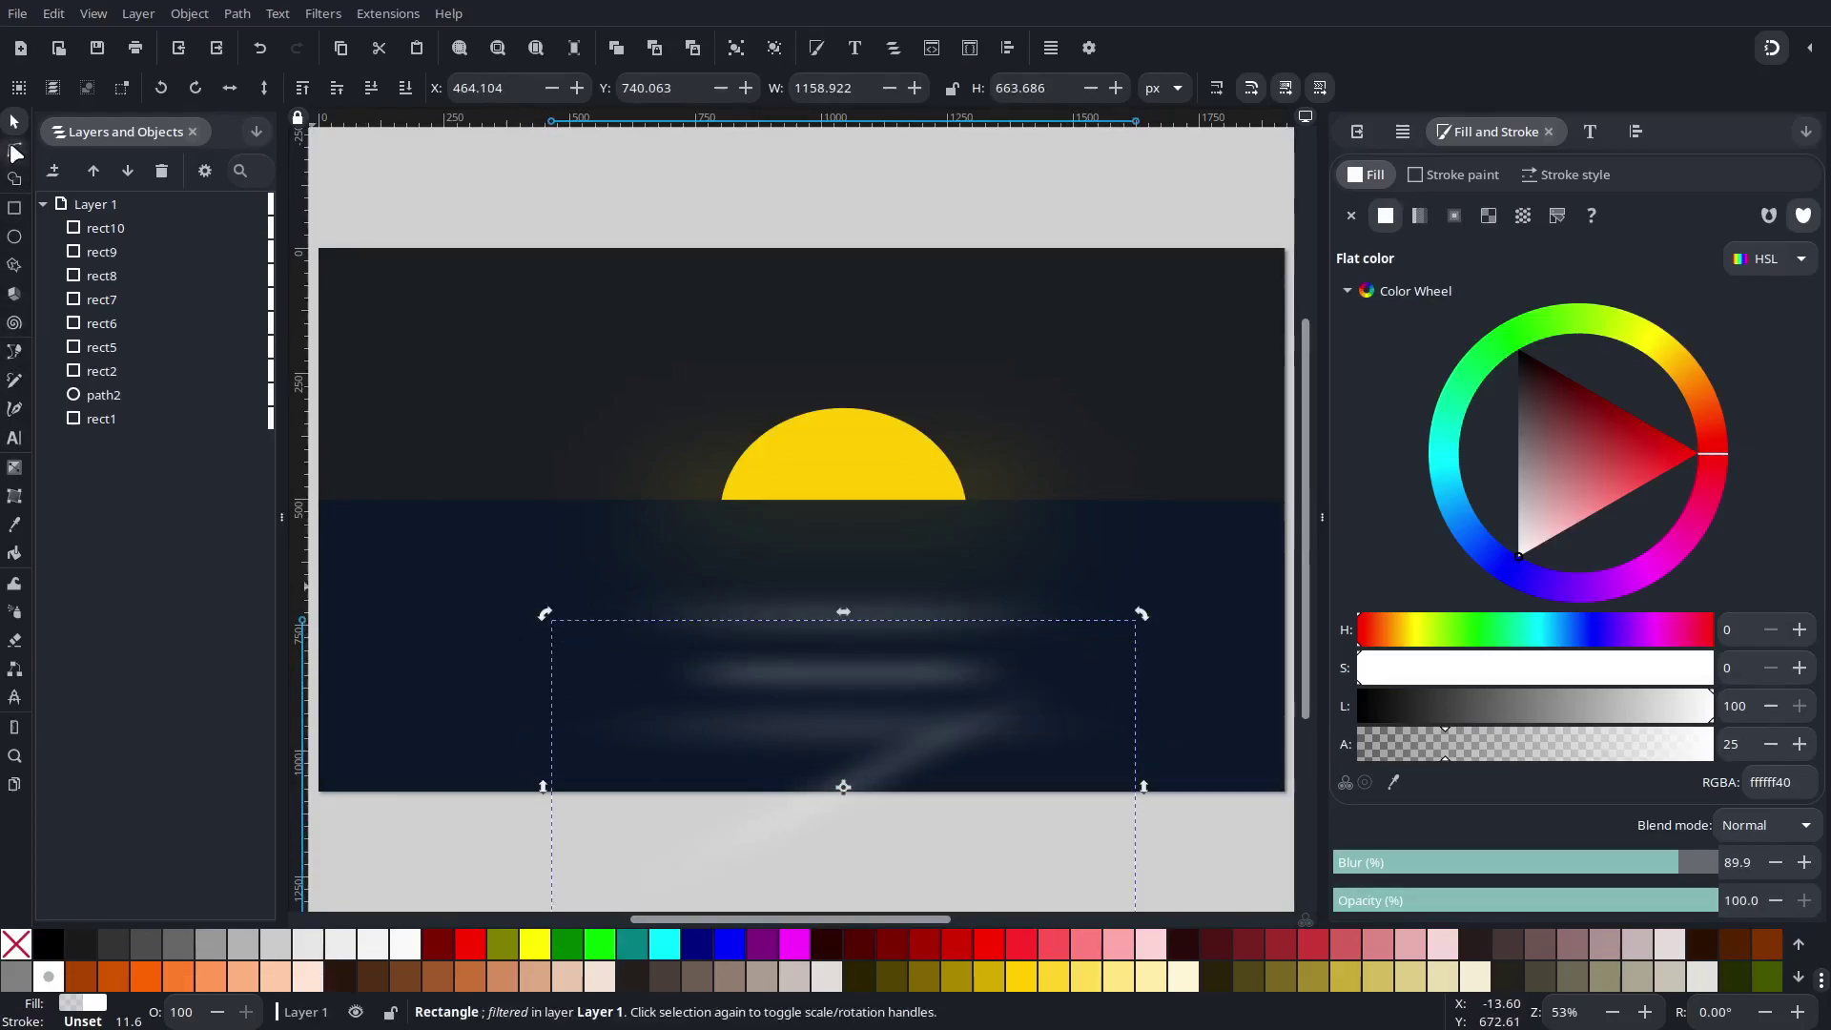
Undo a diagonal blur stretch on the bottom streak, then stretch its blur slightly taller.
{"action": "left_click", "coordinate": [15, 148]}
{"action": "mouse_move", "coordinate": [827, 754]}
{"action": "left_mouse_down"}
{"action": "mouse_move", "coordinate": [787, 672]}
{"action": "mouse_move", "coordinate": [760, 681]}
{"action": "left_mouse_up"}
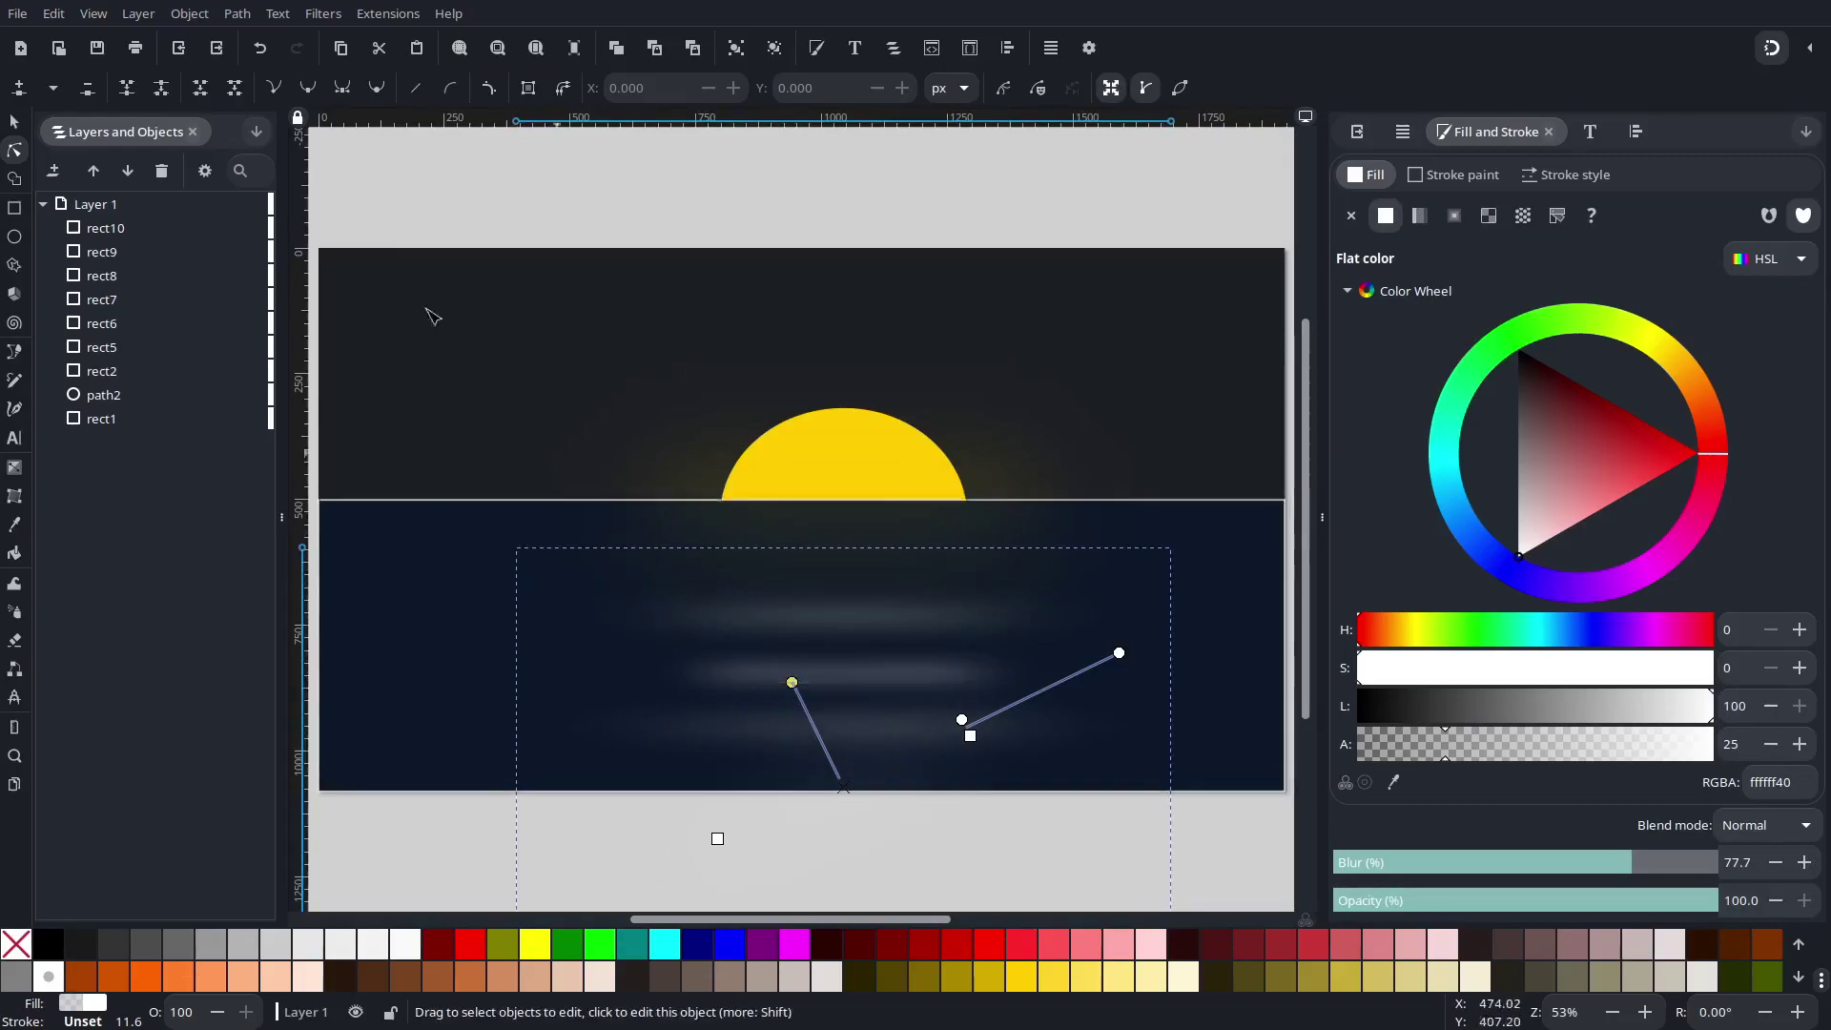
{"action": "left_click", "coordinate": [253, 54]}
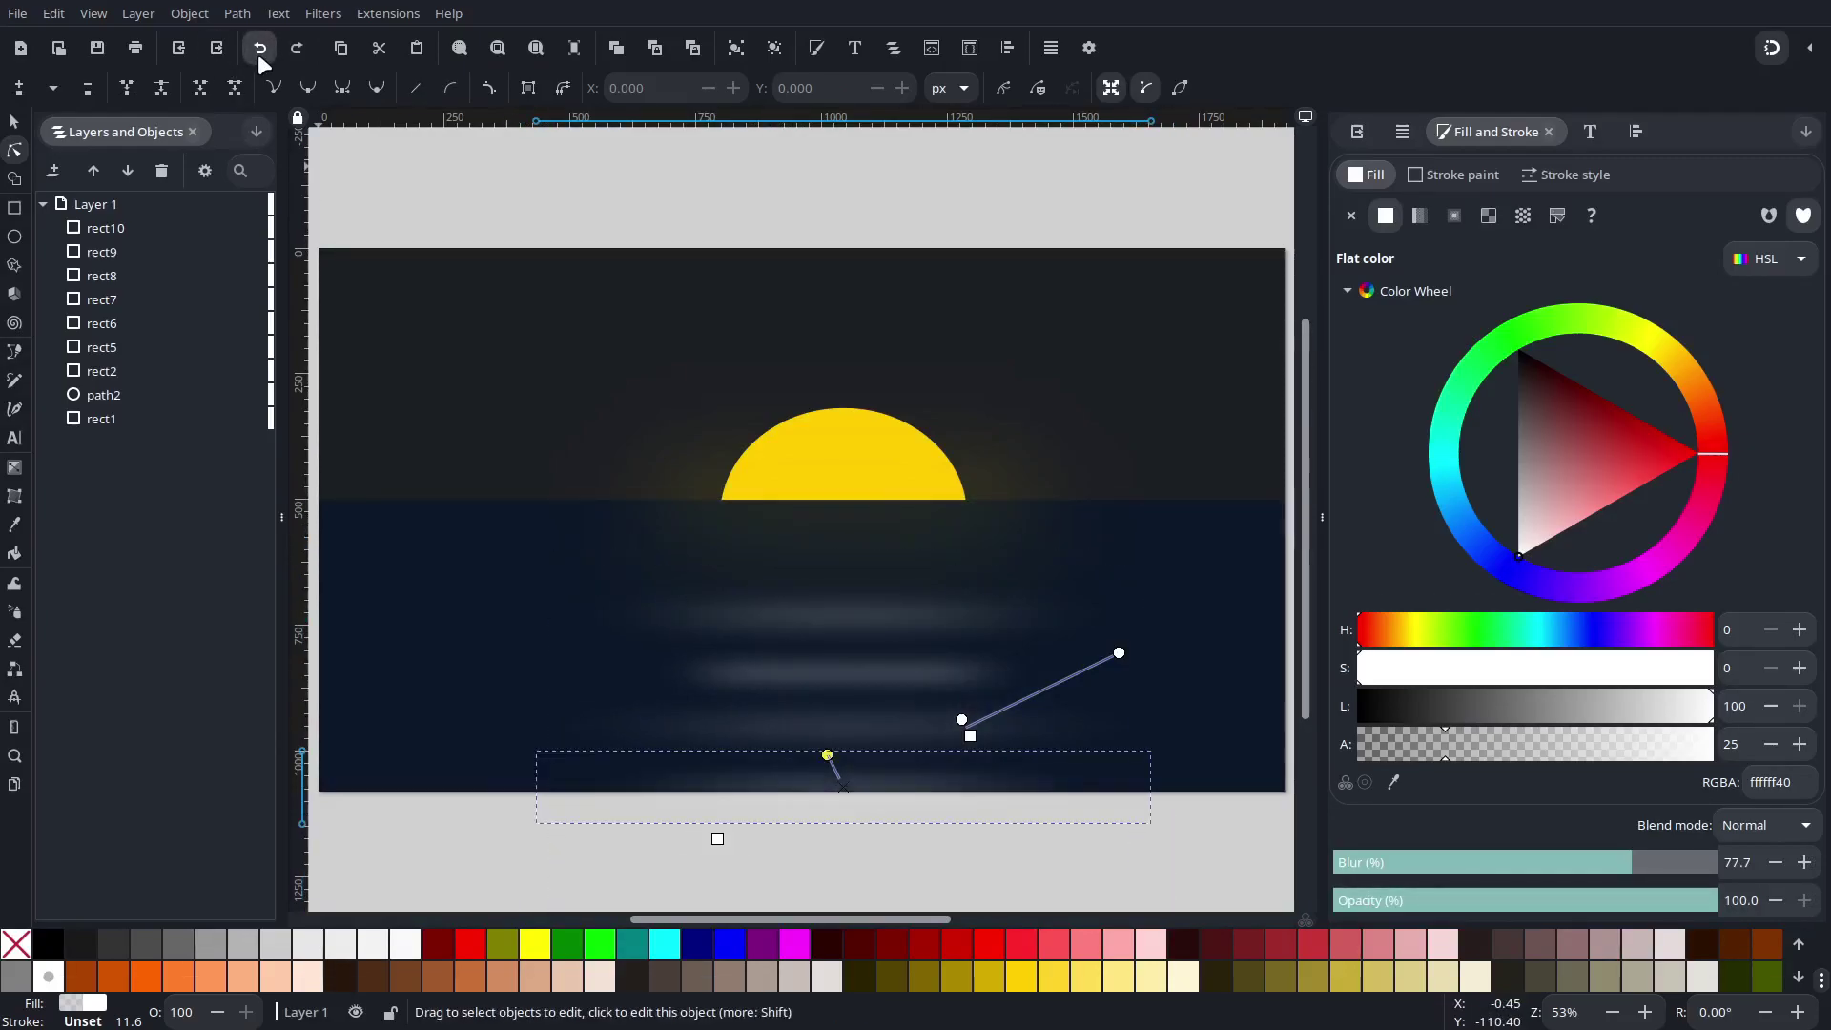
{"action": "left_click", "coordinate": [1083, 849]}
{"action": "left_click", "coordinate": [906, 777]}
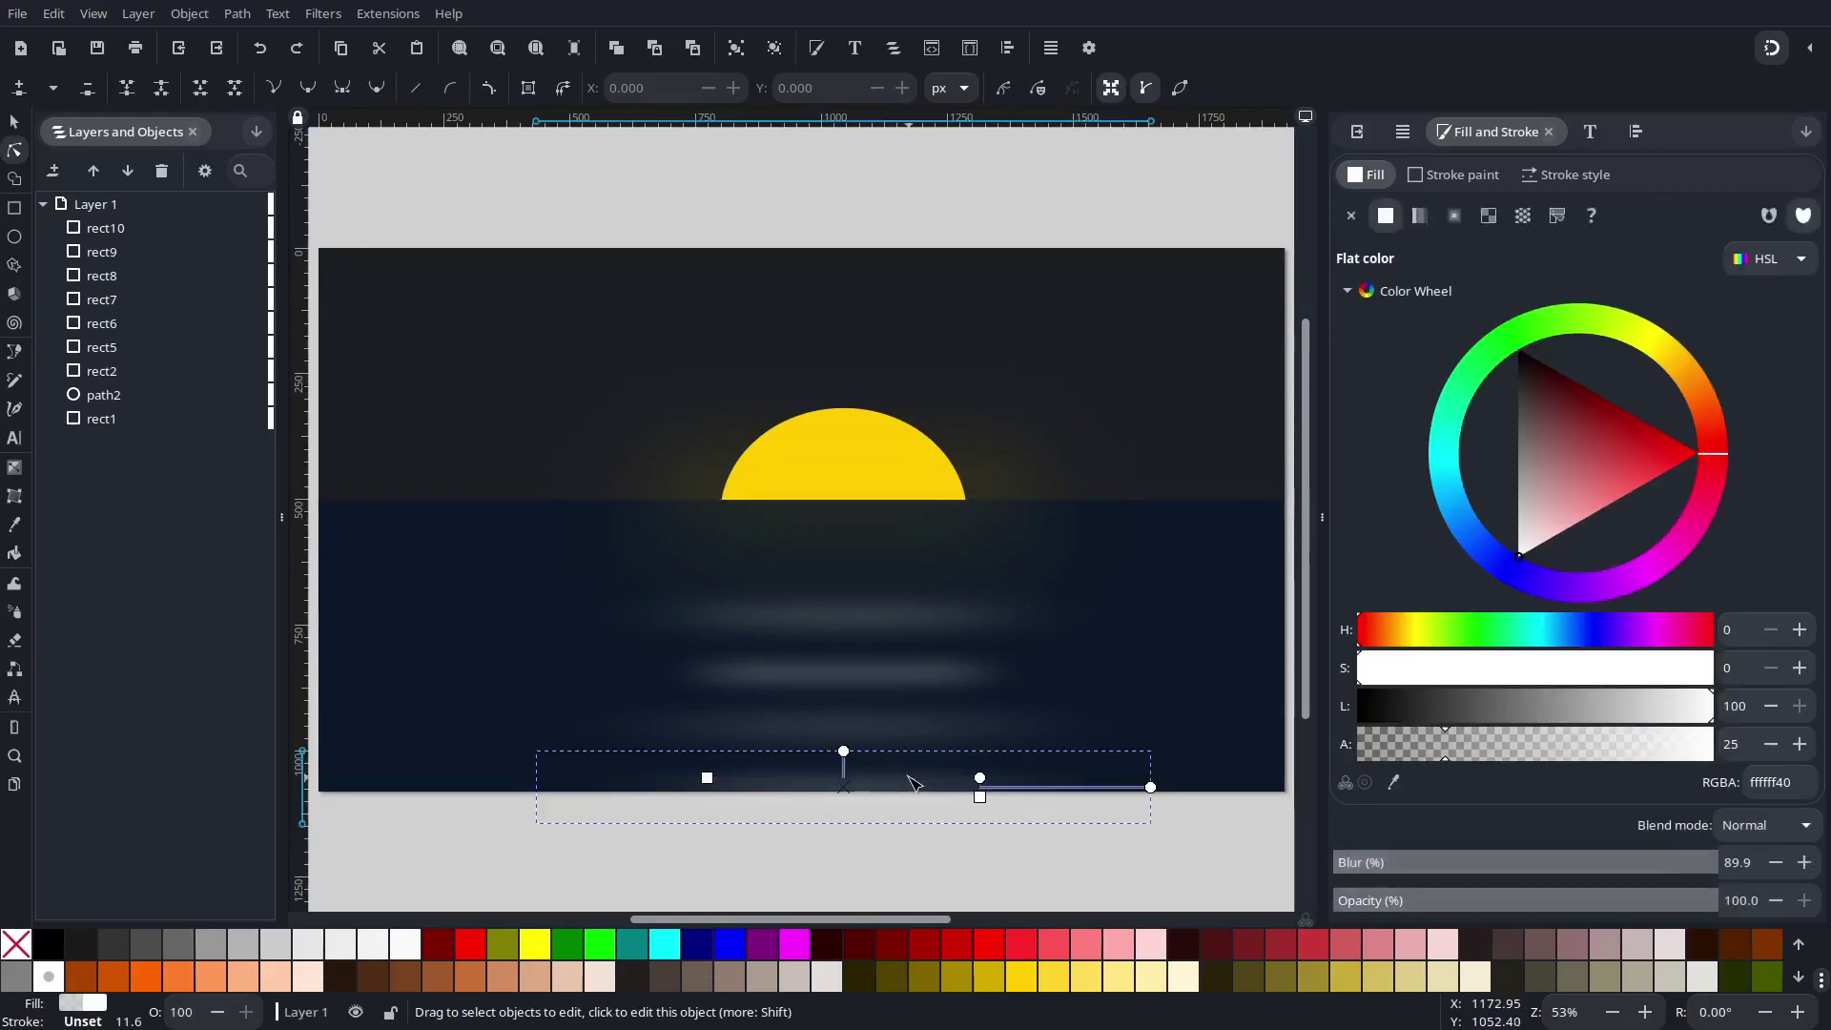
{"action": "mouse_move", "coordinate": [844, 753]}
{"action": "left_mouse_down"}
{"action": "mouse_move", "coordinate": [844, 721]}
{"action": "mouse_move", "coordinate": [857, 761]}
{"action": "left_mouse_up"}
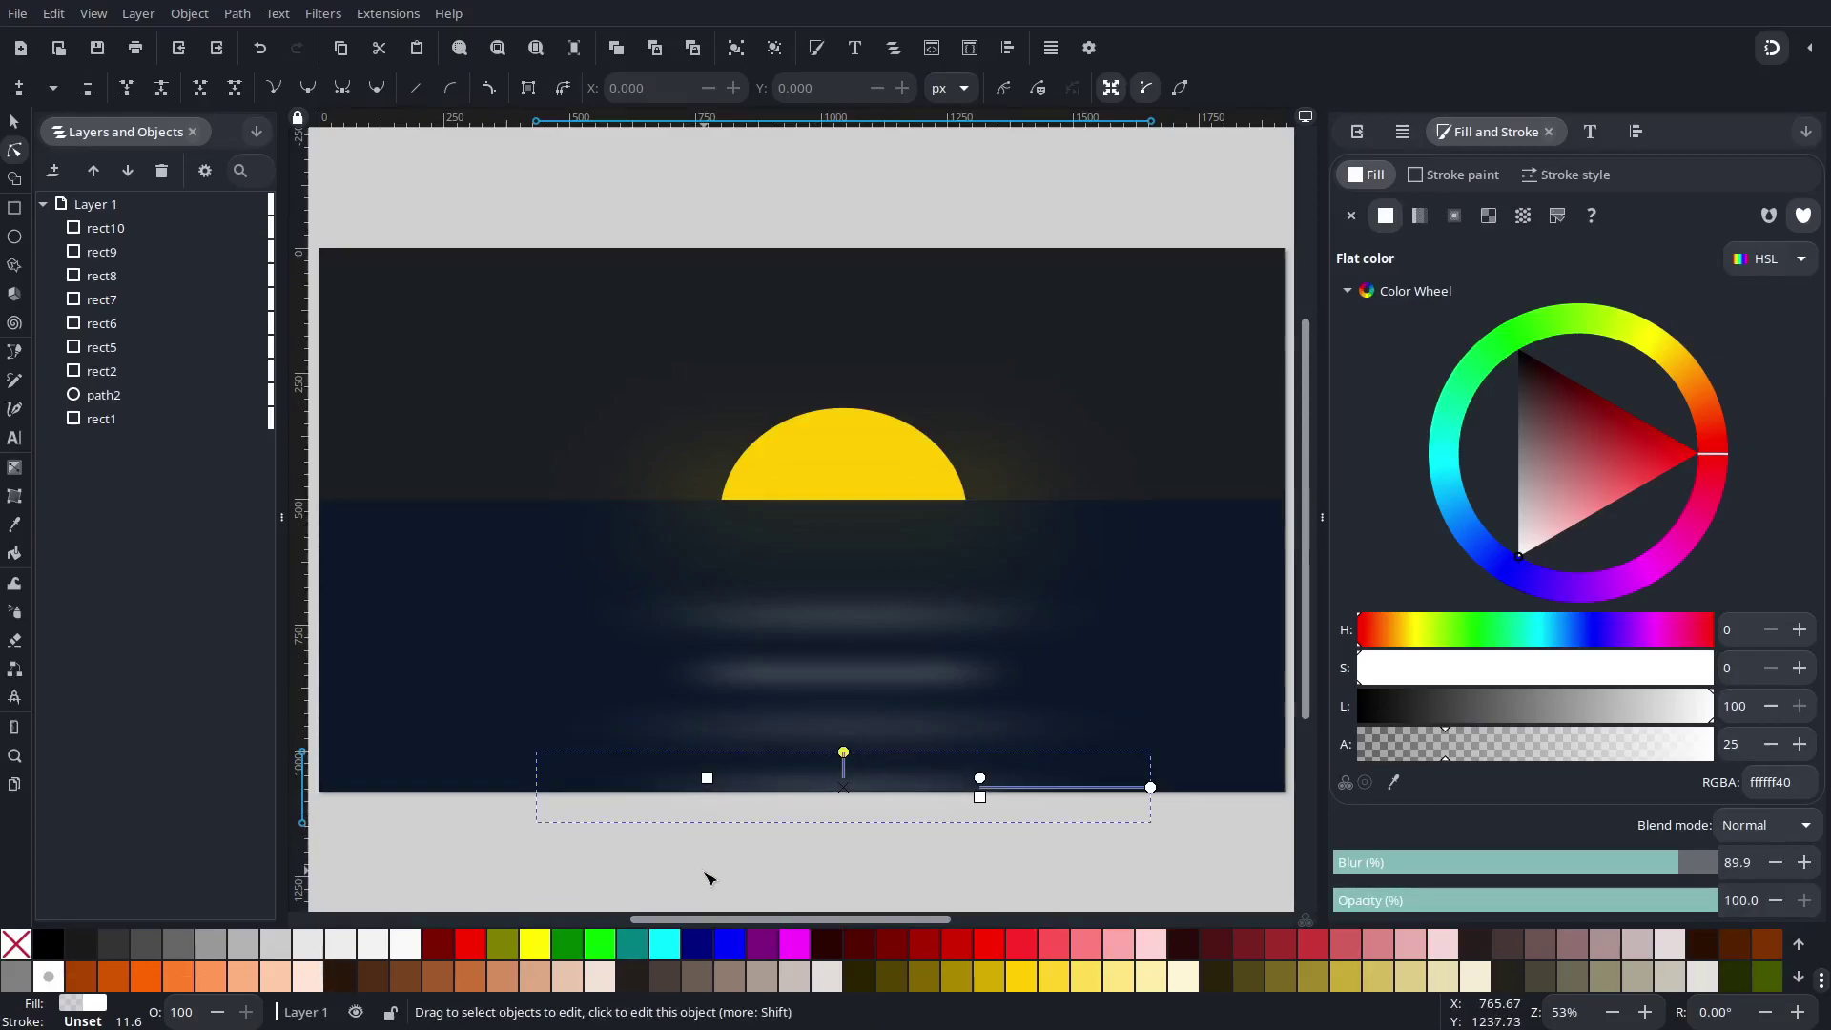
{"action": "left_click_drag", "start_coordinate": [845, 752], "coordinate": [846, 753]}
Adjust the yellow half-sun's ellipse height and make it slightly wider.
{"action": "left_click", "coordinate": [874, 436]}
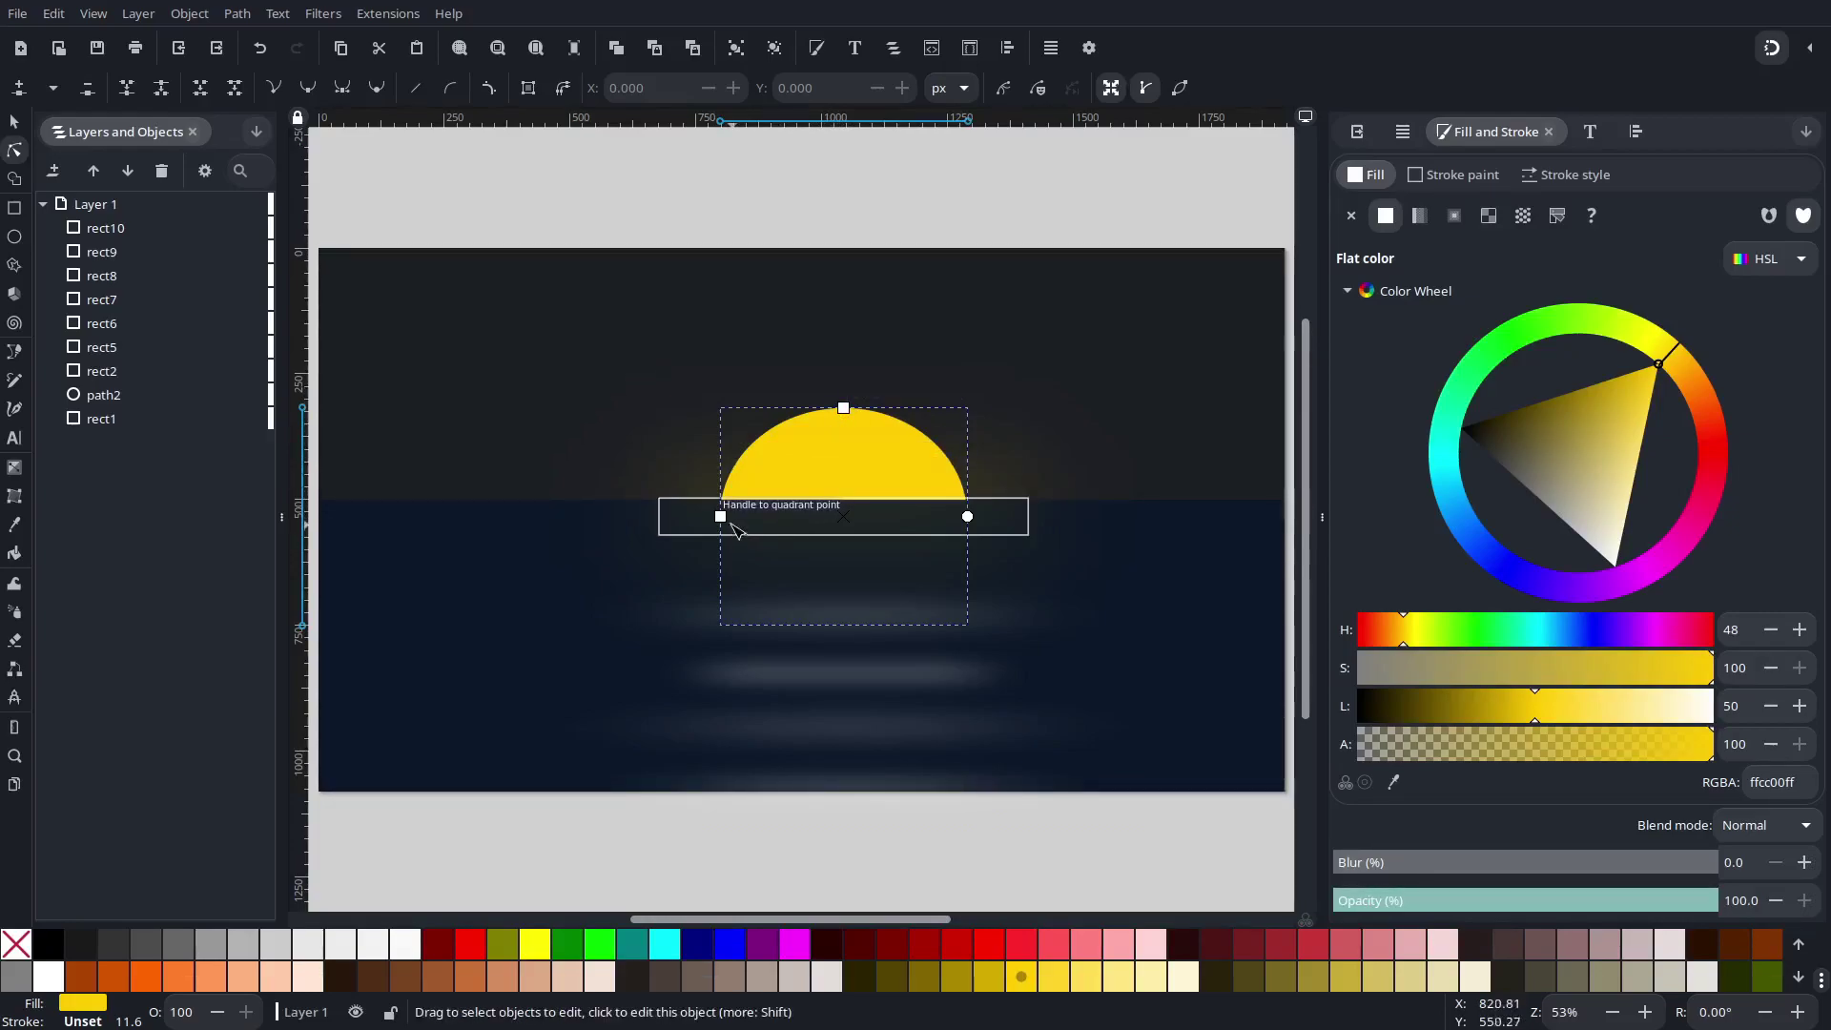
{"action": "left_click_drag", "start_coordinate": [842, 409], "coordinate": [844, 424]}
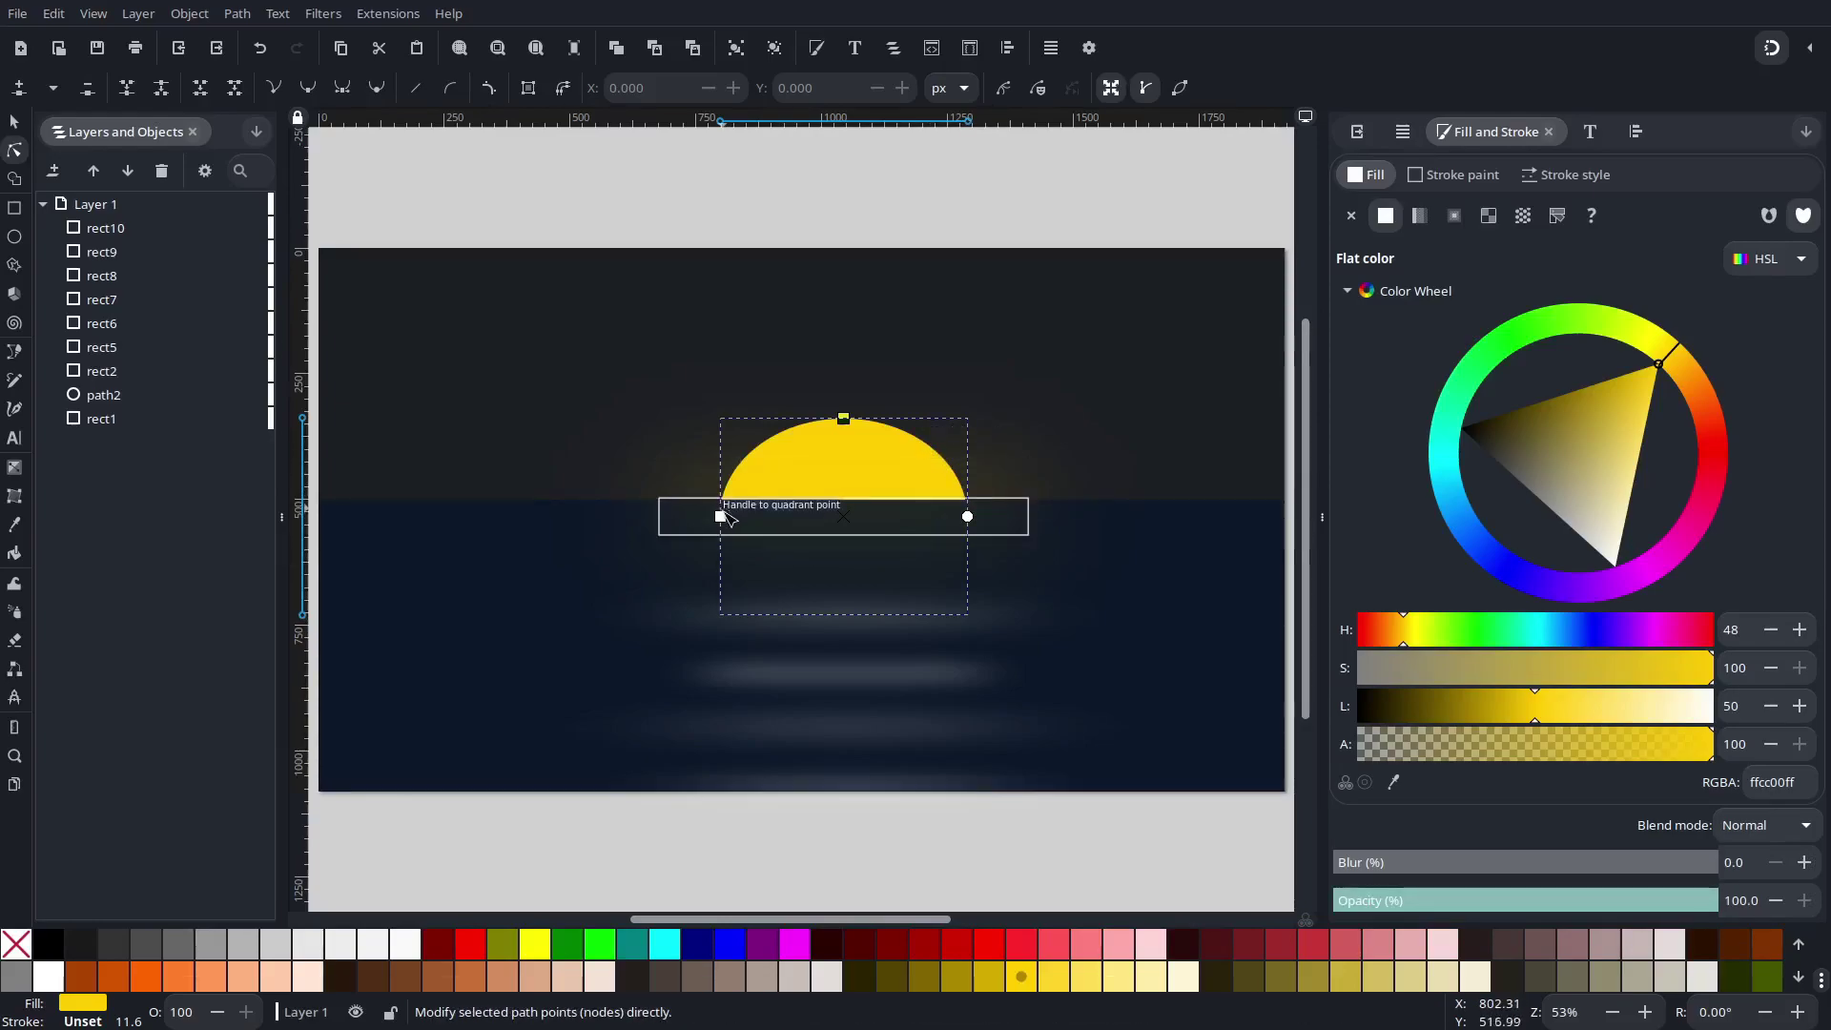
{"action": "left_click_drag", "start_coordinate": [711, 522], "coordinate": [713, 519]}
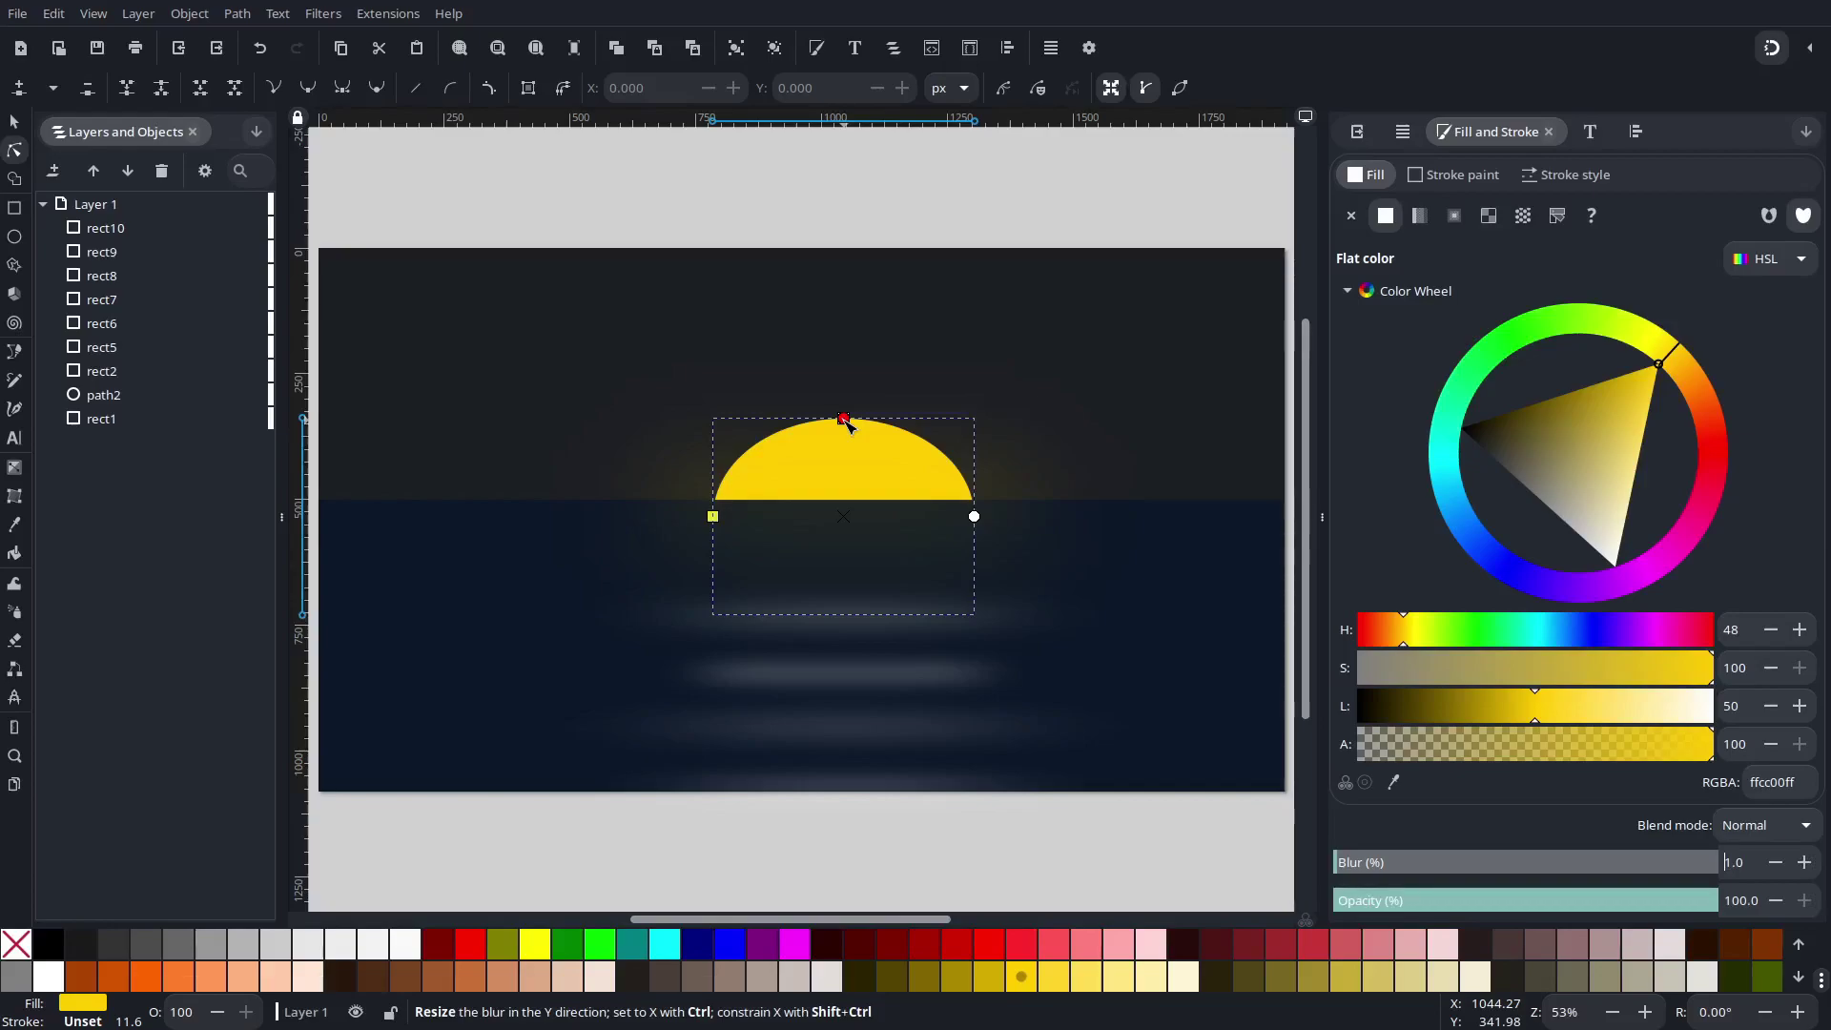
Spread the half-sun's blur upward and sideways into a glow of about 59%.
{"action": "left_click_drag", "start_coordinate": [845, 421], "coordinate": [853, 312]}
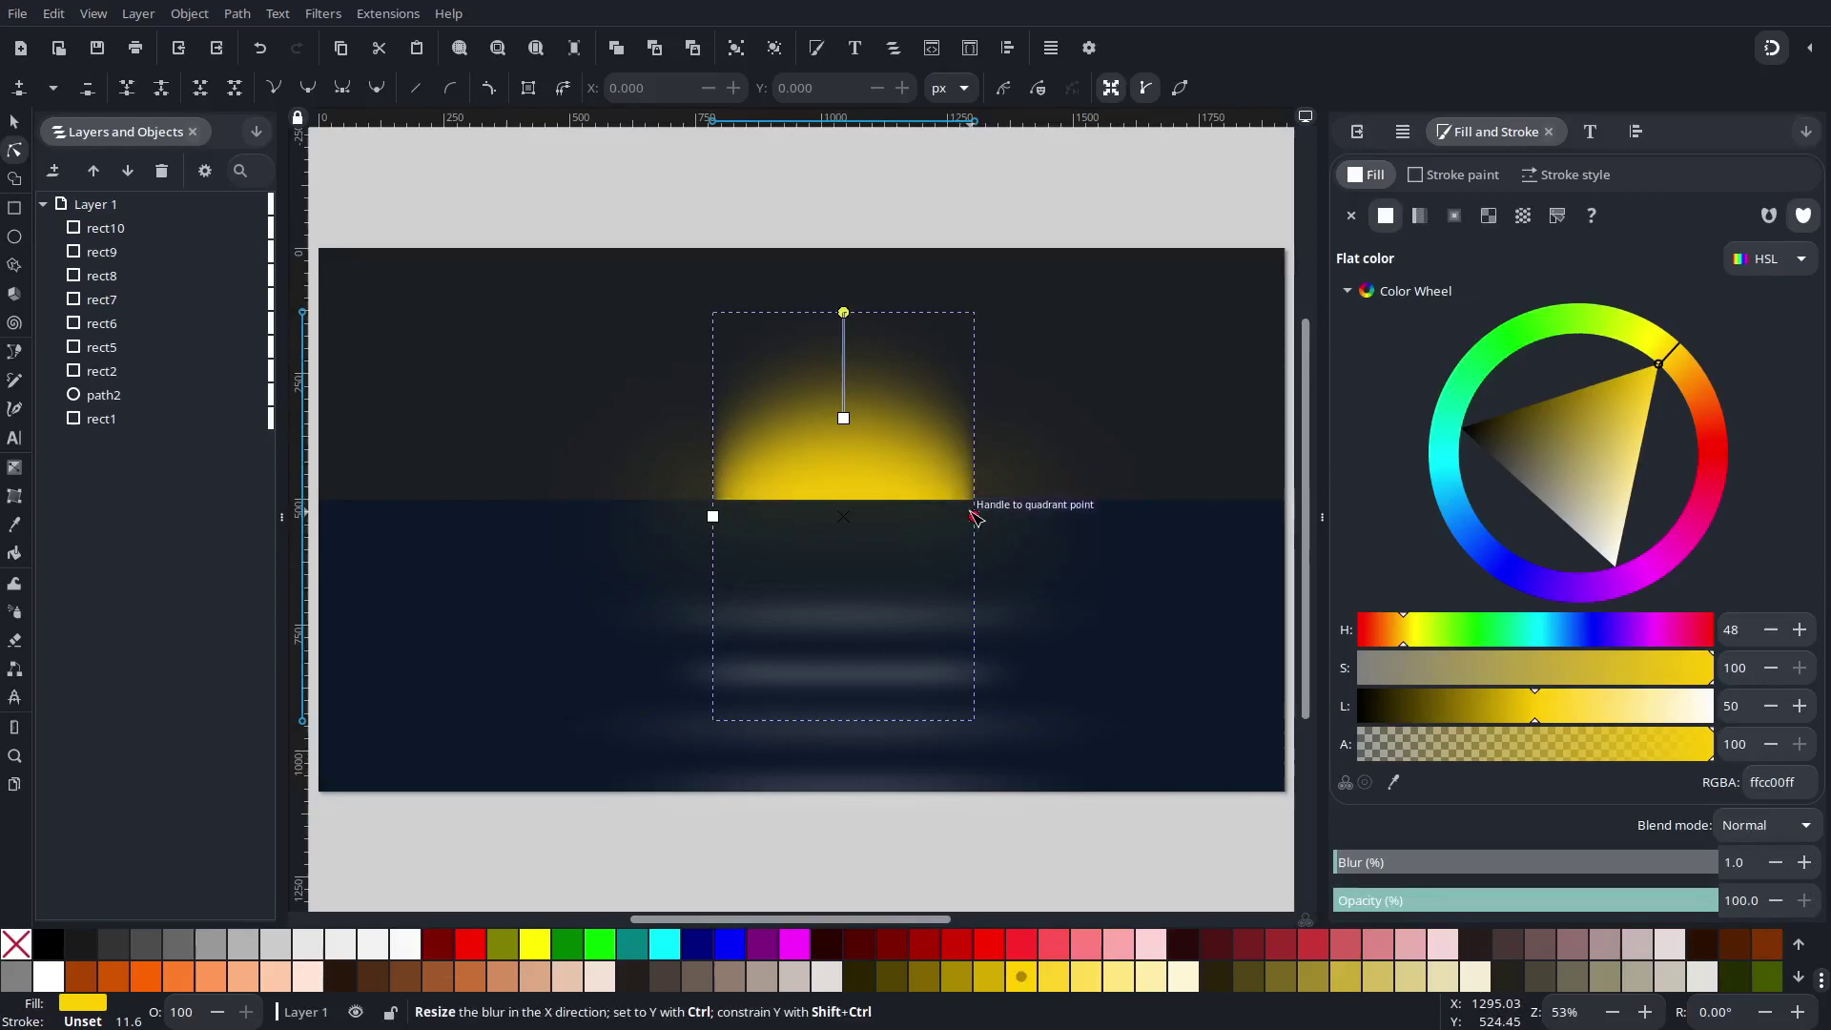
{"action": "left_click_drag", "start_coordinate": [973, 517], "coordinate": [1005, 516]}
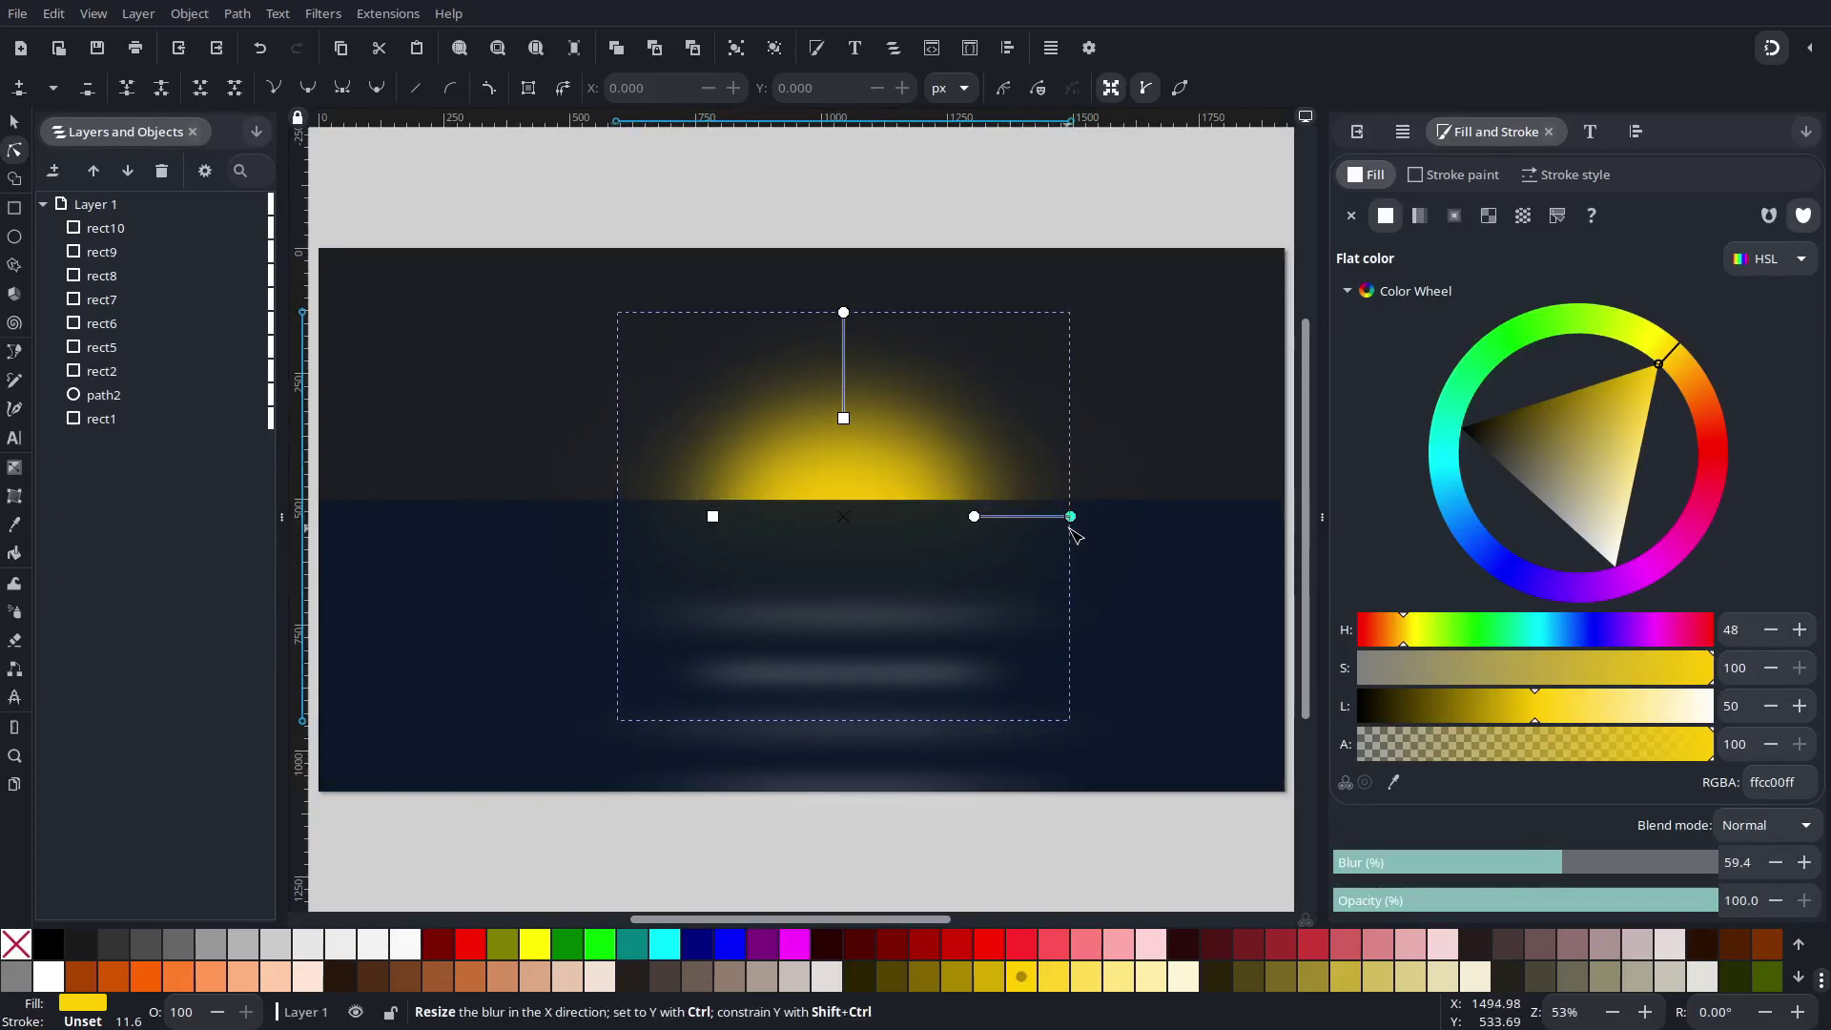